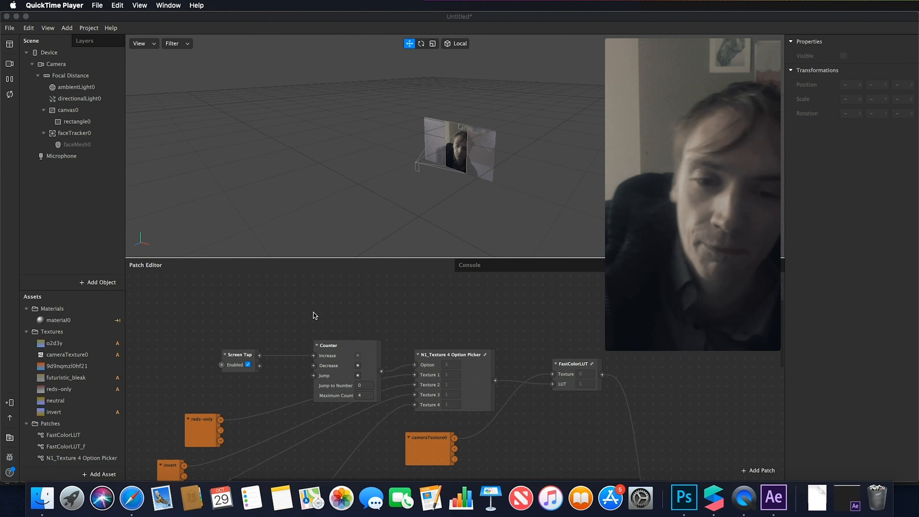
- Cycle through the four colour LUT filters in the simulator preview with repeated screen taps
click(719, 277)
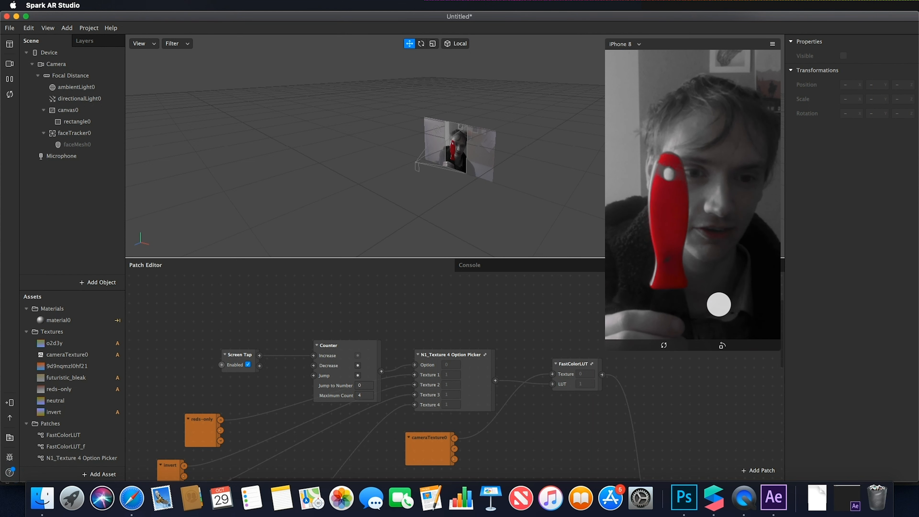
click(734, 291)
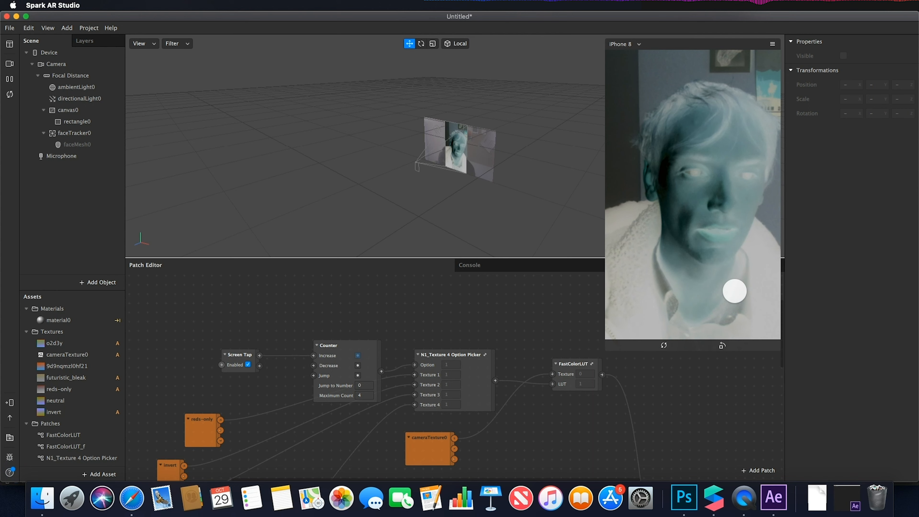
click(736, 292)
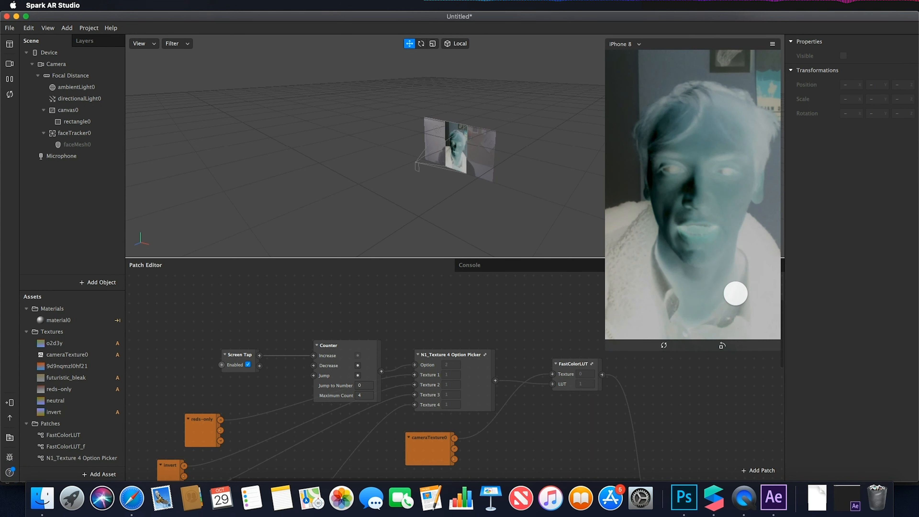
click(736, 293)
click(735, 293)
click(736, 293)
click(735, 293)
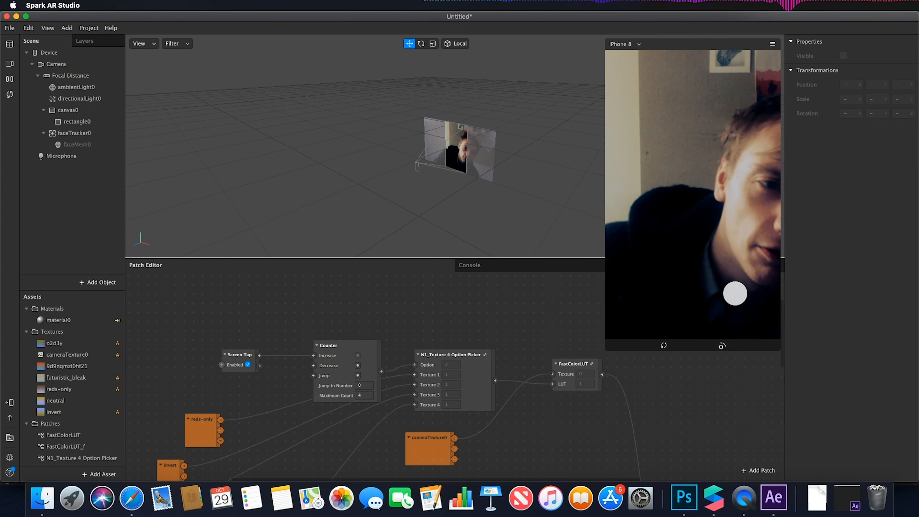
- Switch to Safari, show the spark-lut-patch GitHub repository and narrow the browser window to uncover the camera preview
click(140, 490)
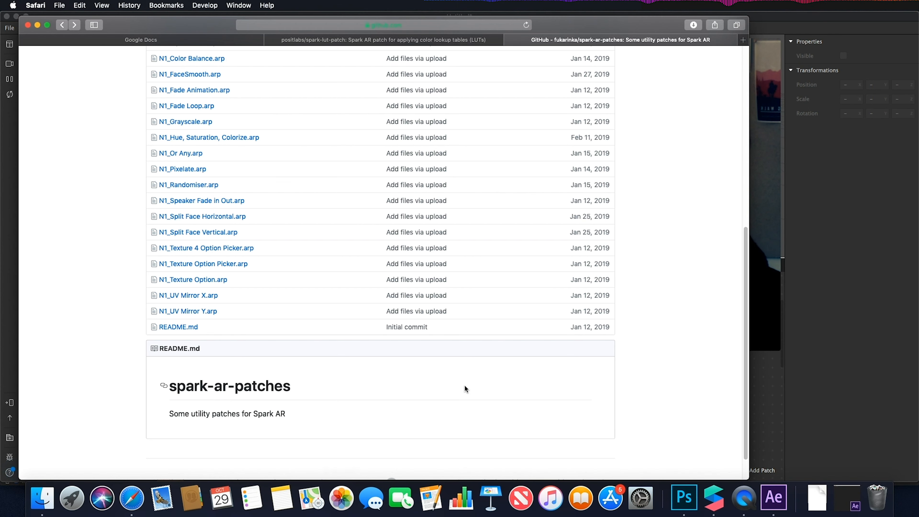
scroll(465, 388, up, 10)
click(350, 39)
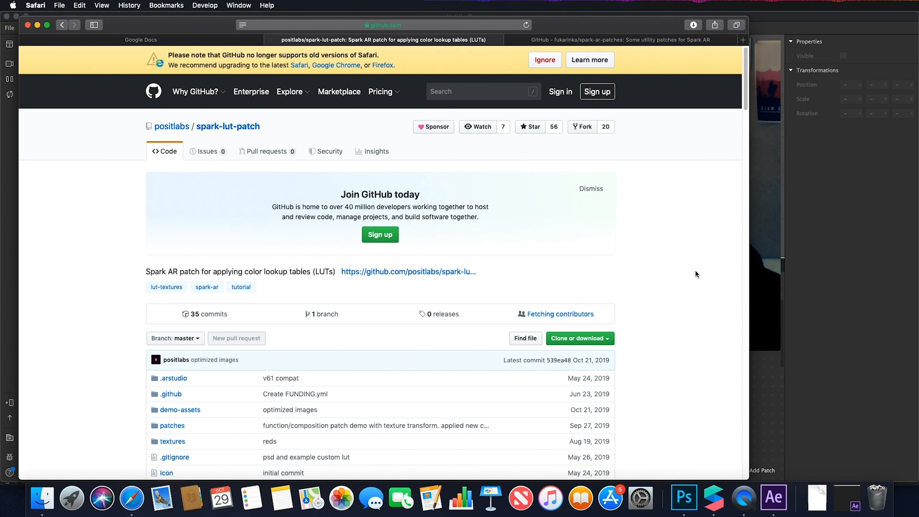
drag(749, 265, 599, 252)
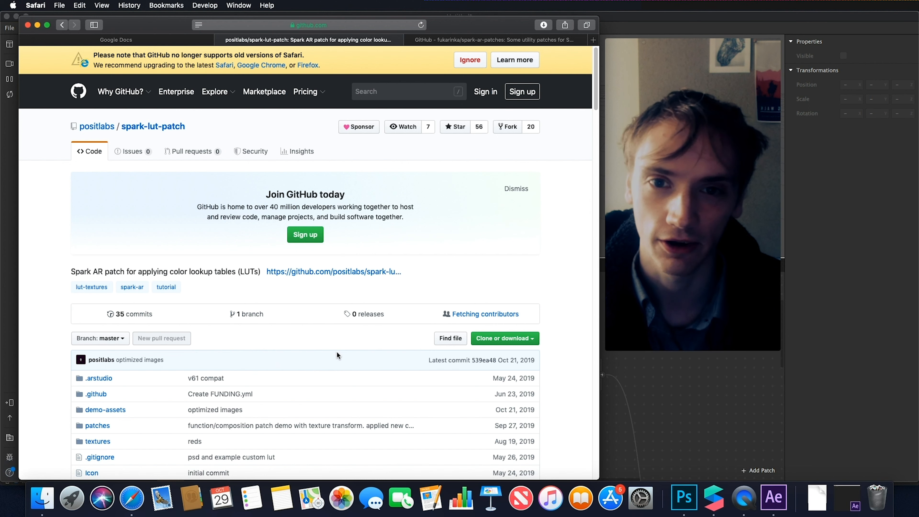
- Look over the GitHub profile of the spark-lut-patch author and return to the repository
click(92, 129)
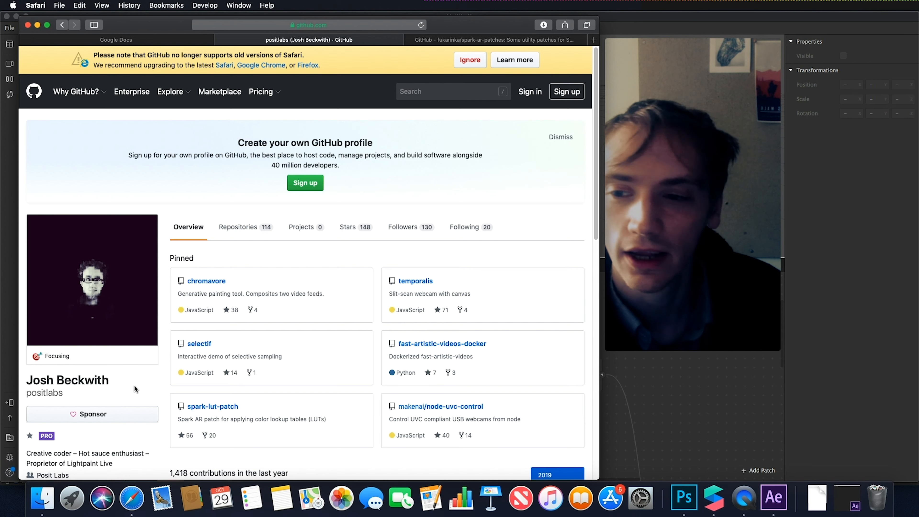
scroll(155, 377, down, 15)
scroll(162, 377, up, 20)
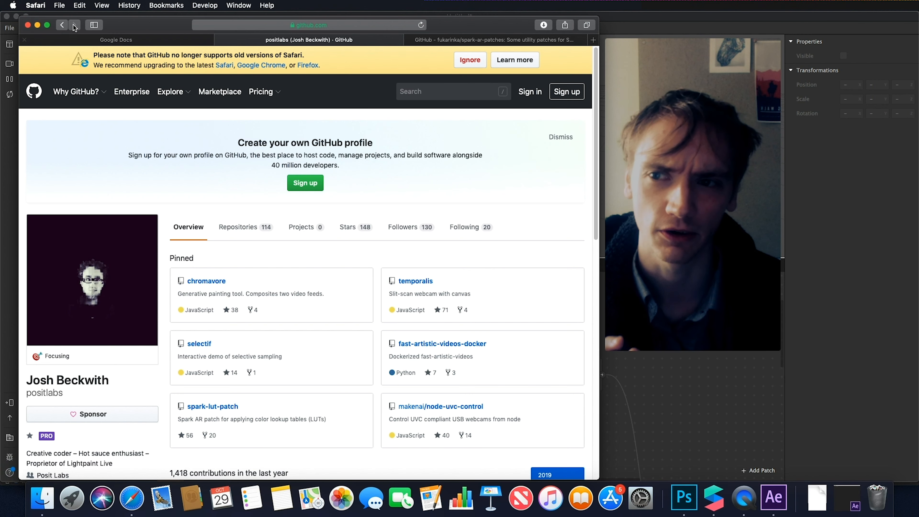
click(64, 26)
- Examine the spark-lut-patch repository's file list and README, including the compression settings, included LUTs and donation section
scroll(272, 250, down, 4)
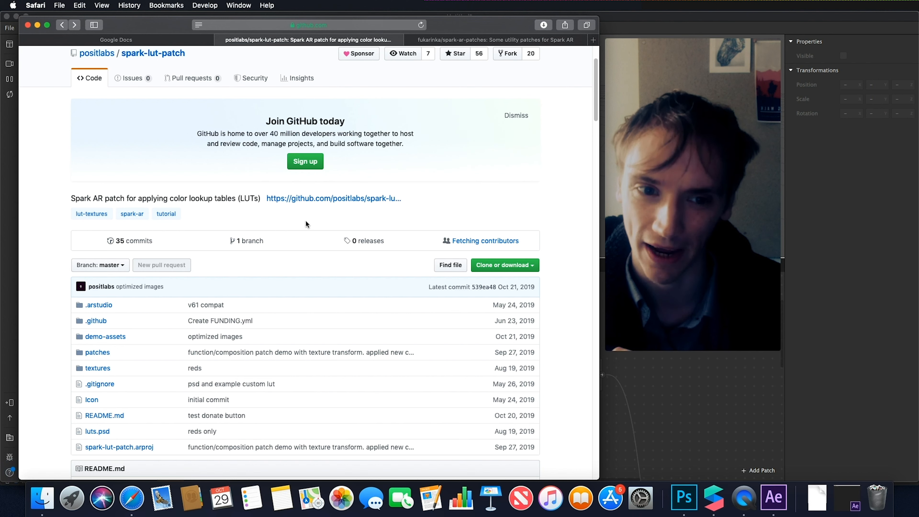
scroll(302, 224, down, 1)
scroll(173, 316, down, 15)
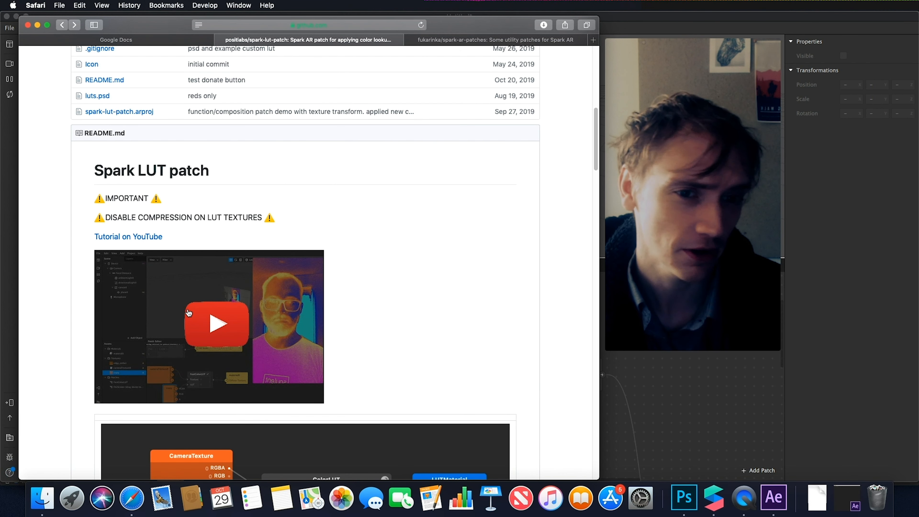
scroll(188, 312, down, 1)
scroll(236, 300, down, 3)
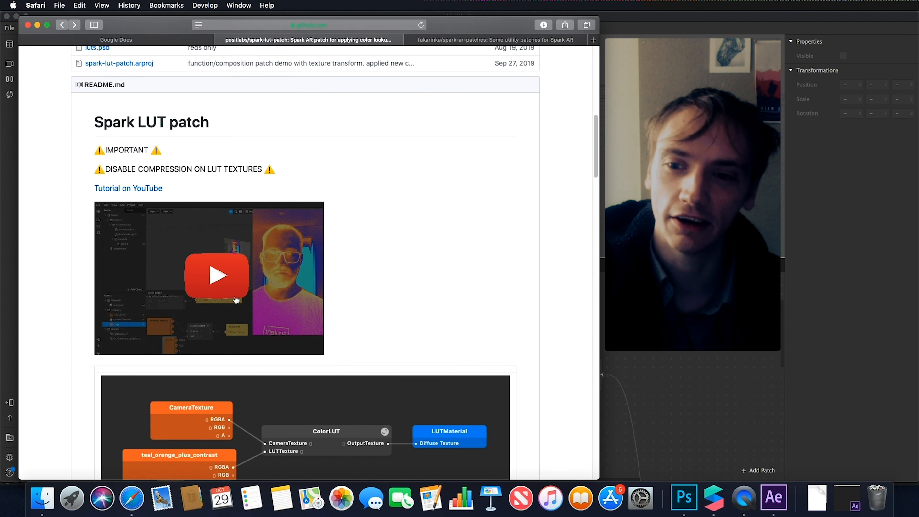
scroll(391, 298, down, 1)
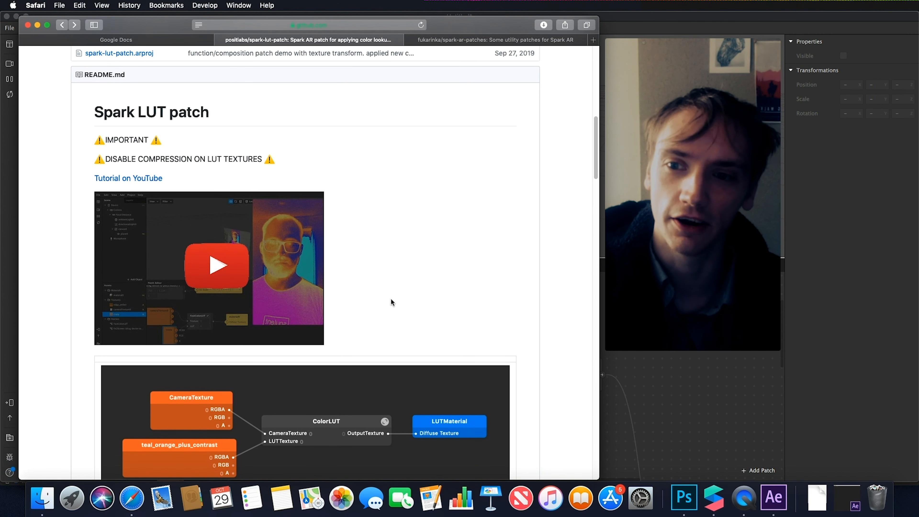
scroll(391, 298, down, 4)
scroll(391, 299, down, 1)
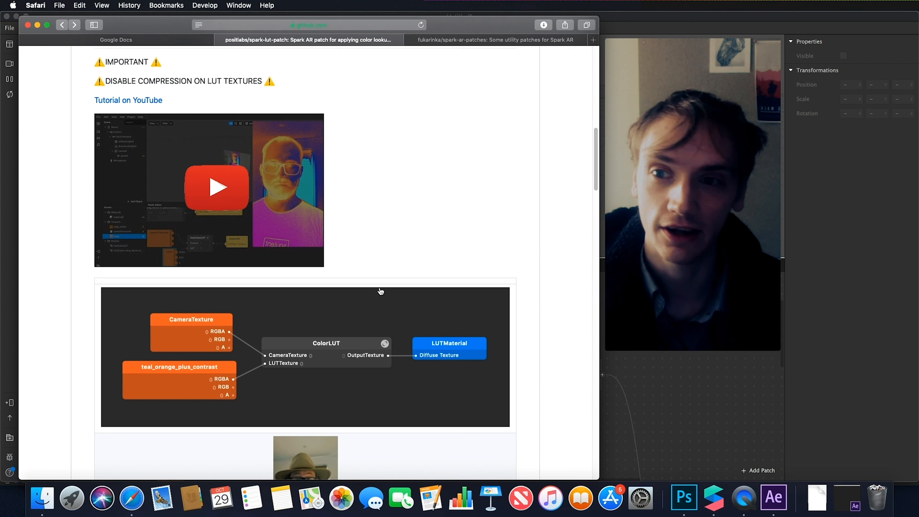
scroll(340, 258, down, 20)
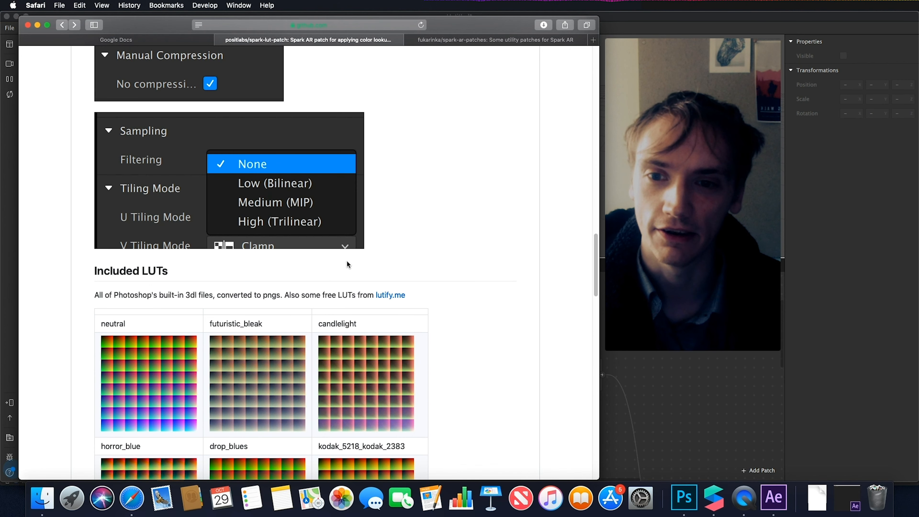
scroll(346, 260, down, 20)
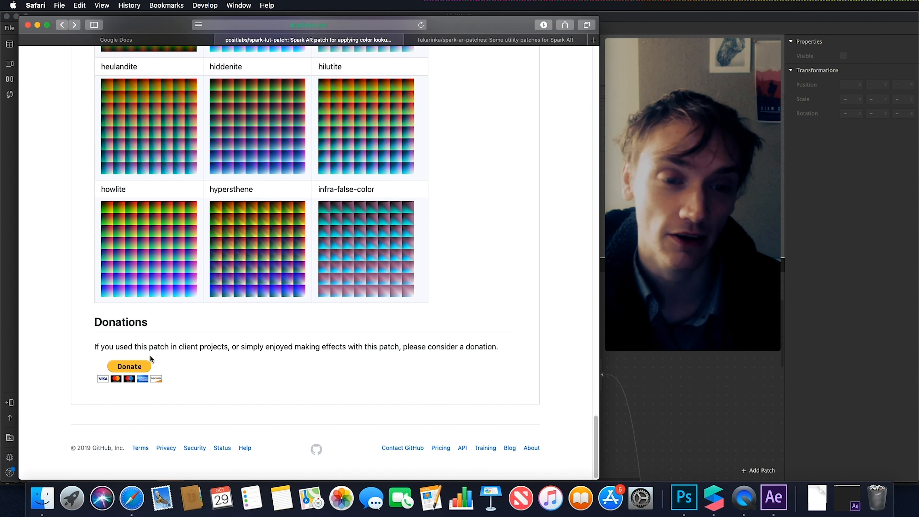
scroll(409, 337, up, 20)
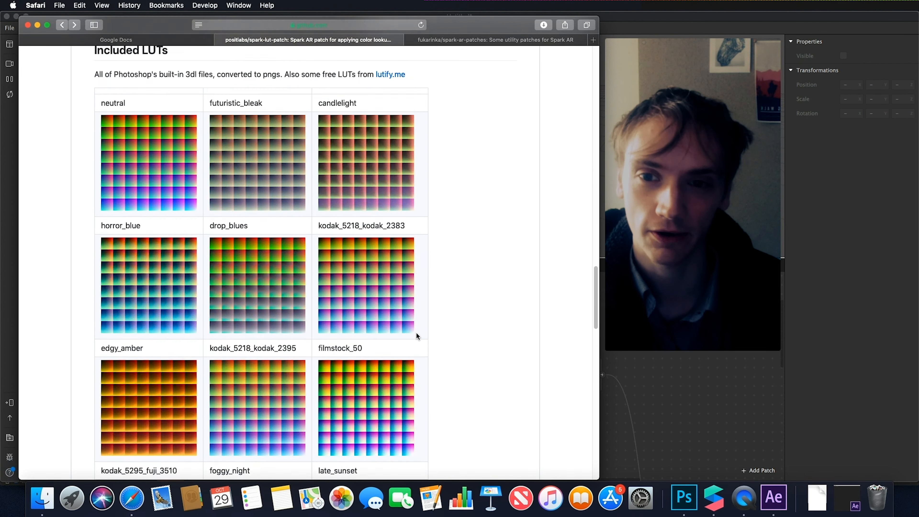
scroll(416, 332, up, 20)
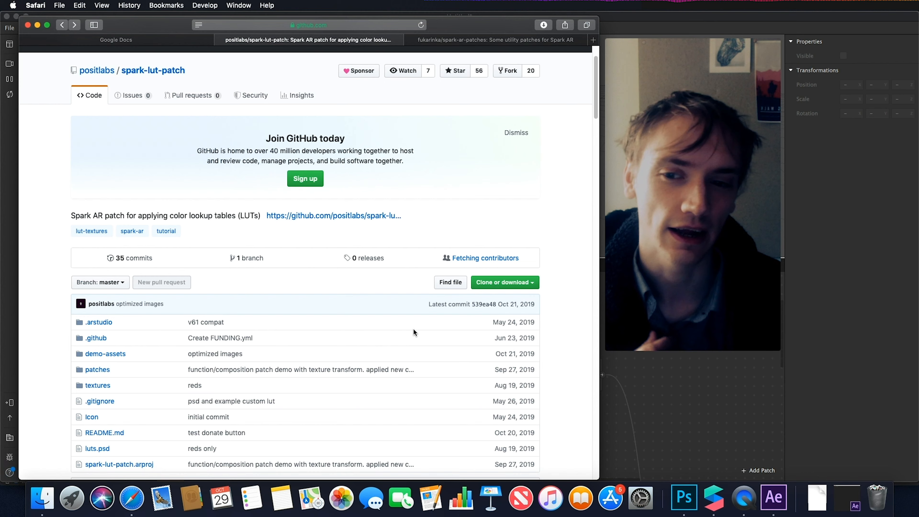
scroll(412, 328, up, 5)
scroll(413, 328, down, 10)
- Switch to Spark AR Studio and open the FastColorLUT patch group to examine its inner patches
click(651, 391)
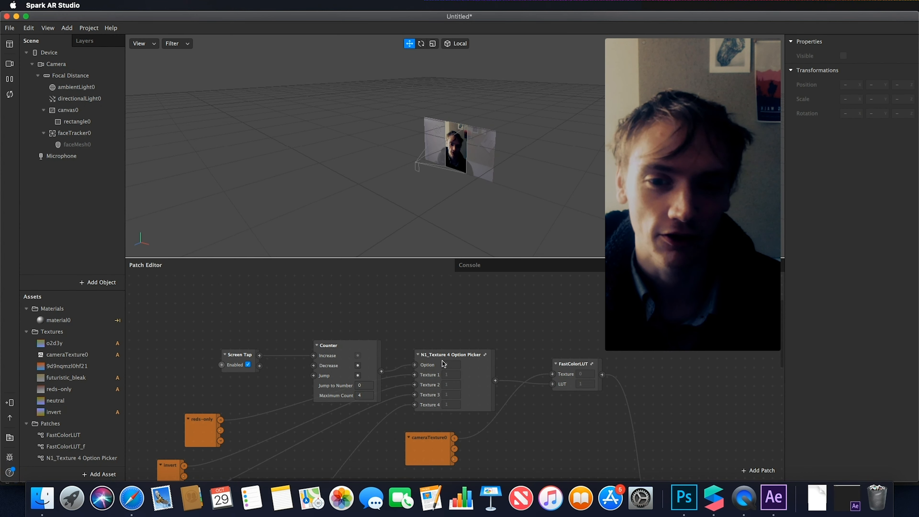
scroll(466, 376, down, 4)
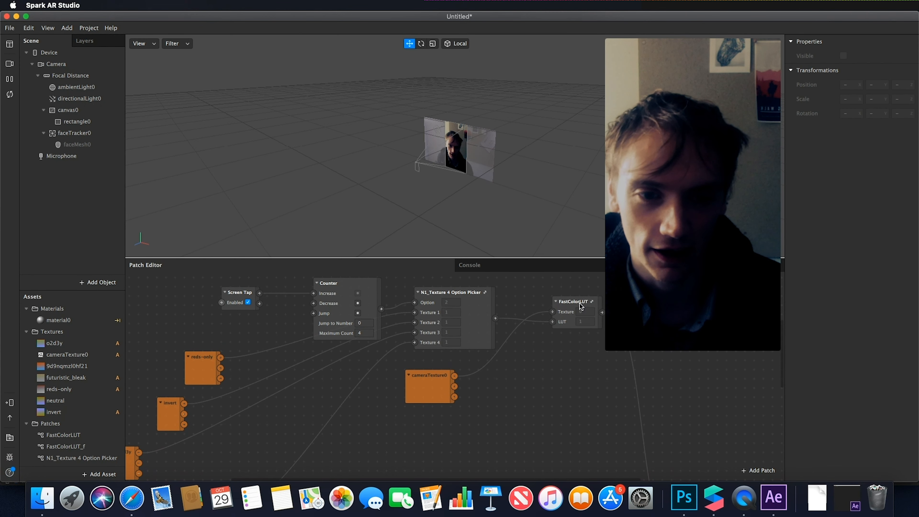
click(592, 302)
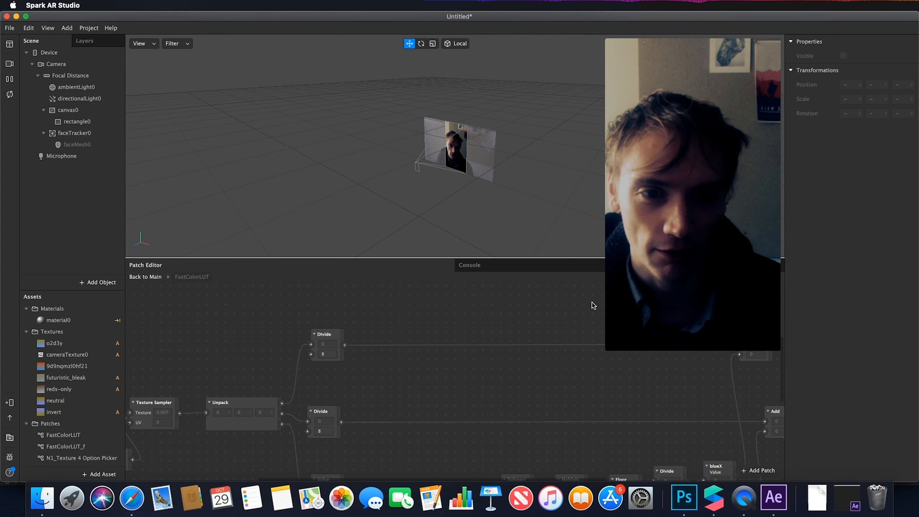
scroll(521, 327, down, 5)
scroll(510, 337, up, 5)
scroll(512, 338, down, 5)
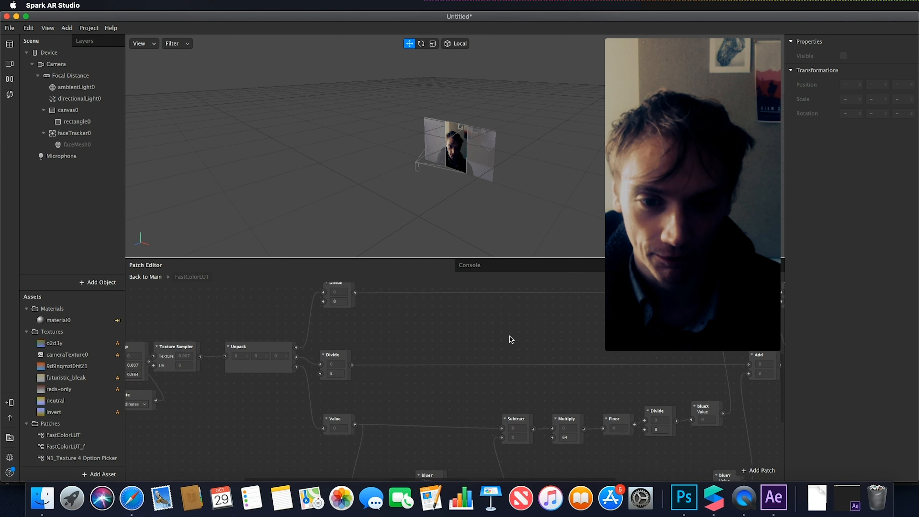
- Shrink the simulator preview, look over the whole FastColorLUT graph and return to the main patch graph
drag(612, 346, 651, 279)
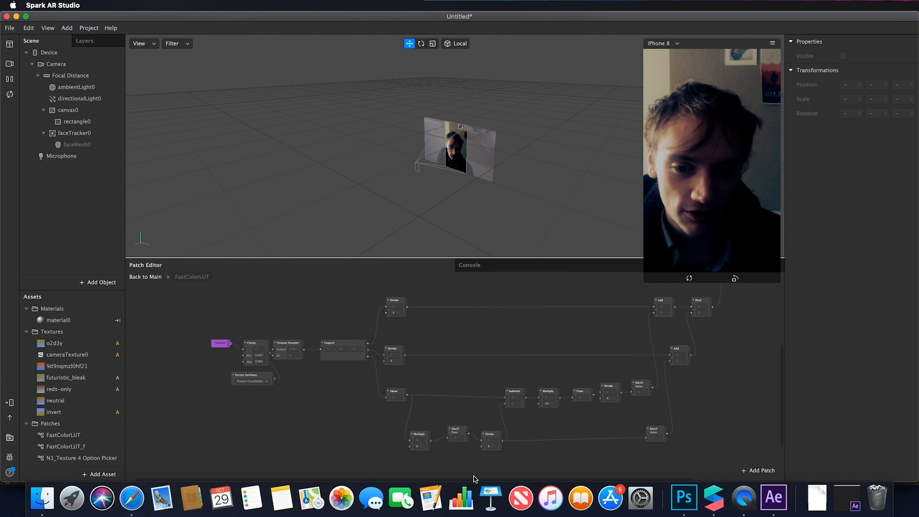
drag(281, 480, 386, 481)
scroll(534, 356, up, 5)
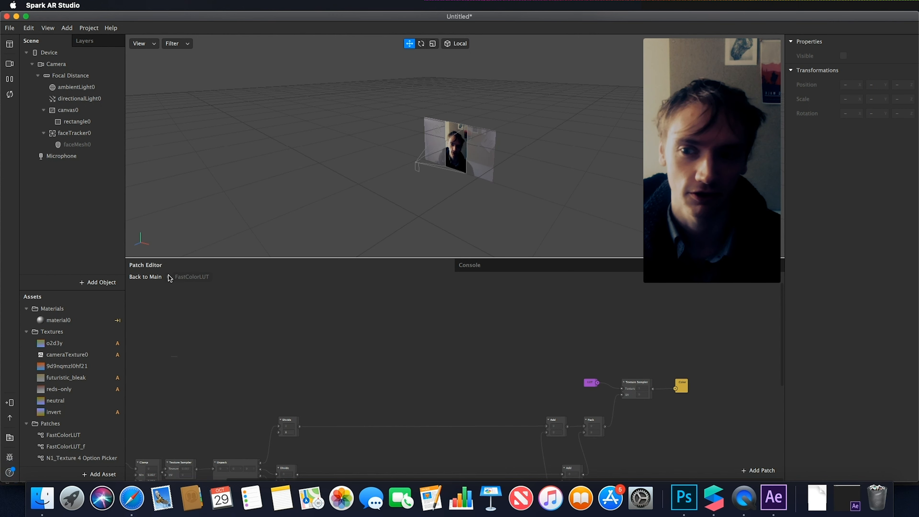
click(150, 277)
scroll(415, 350, down, 5)
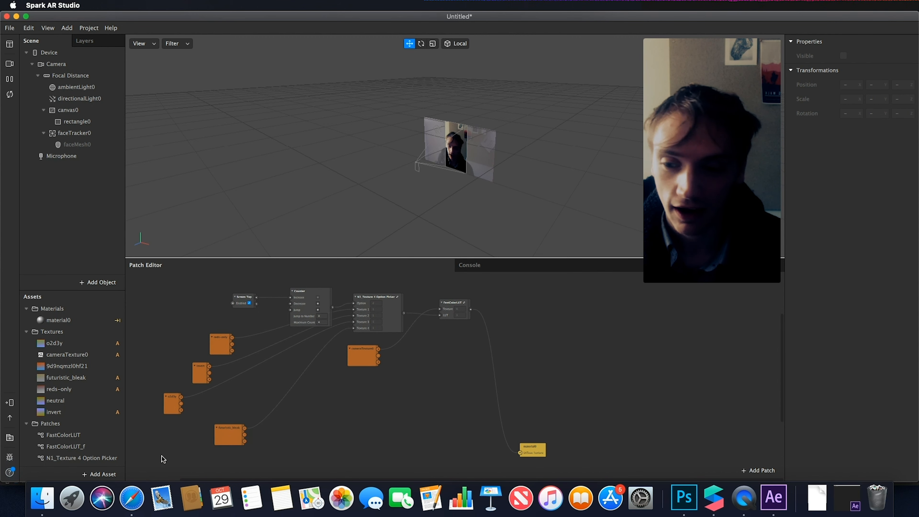
- Switch to Safari, view the profile of the spark-ar-patches author and return to that repository
click(131, 499)
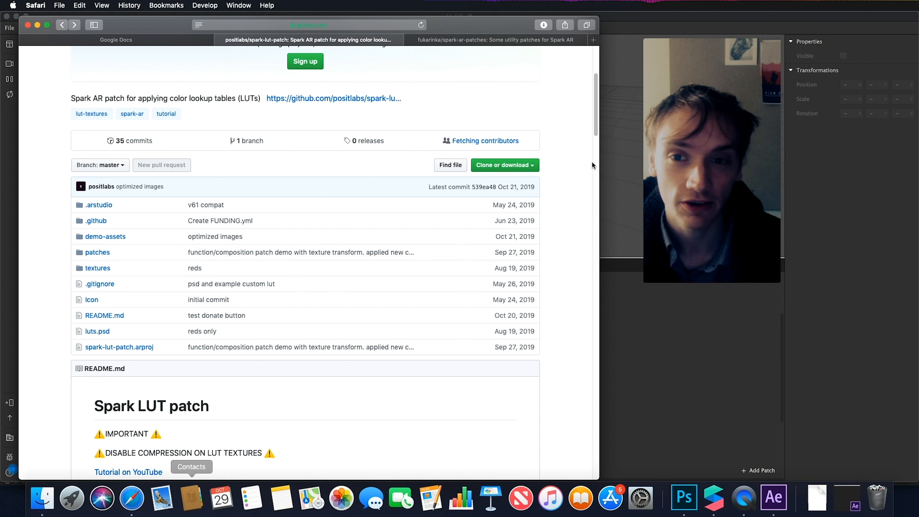
click(455, 39)
click(96, 122)
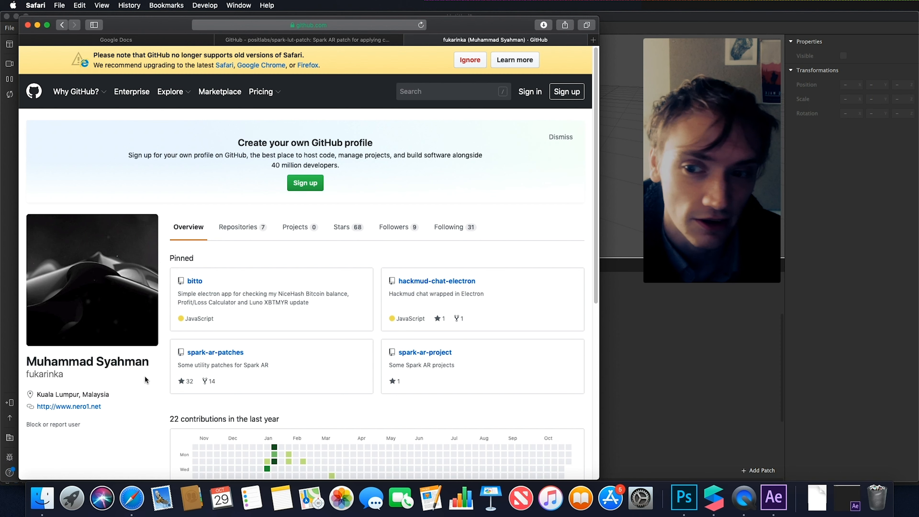
click(63, 25)
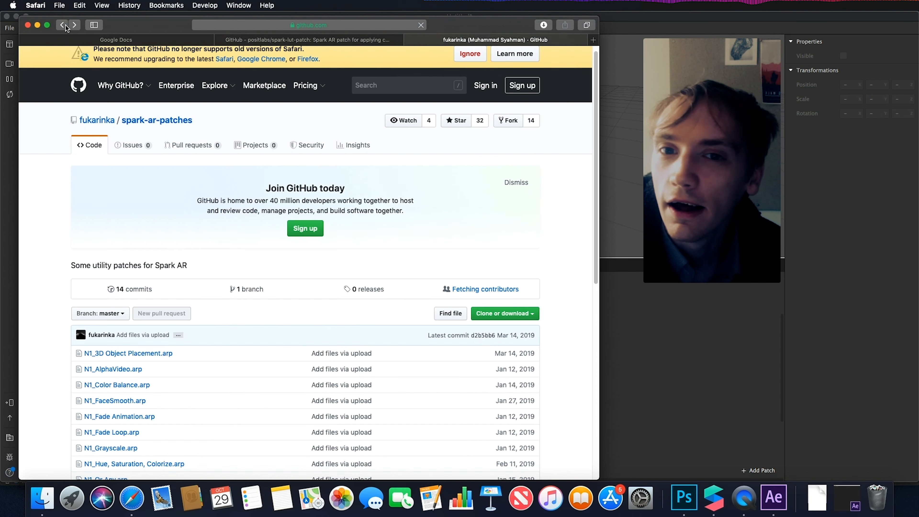
- Find N1_Texture 4 Option Picker.arp in the spark-ar-patches file list
scroll(259, 299, down, 5)
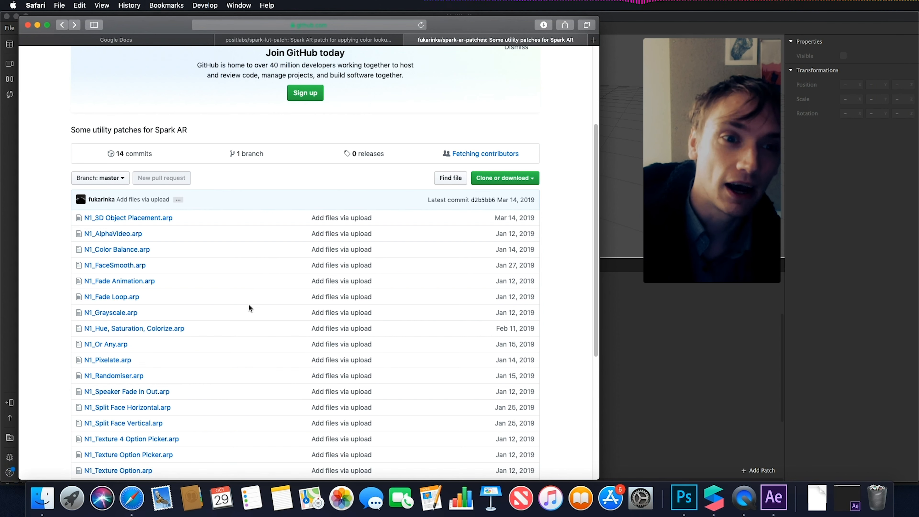
scroll(249, 304, down, 7)
scroll(250, 304, up, 3)
scroll(250, 302, down, 1)
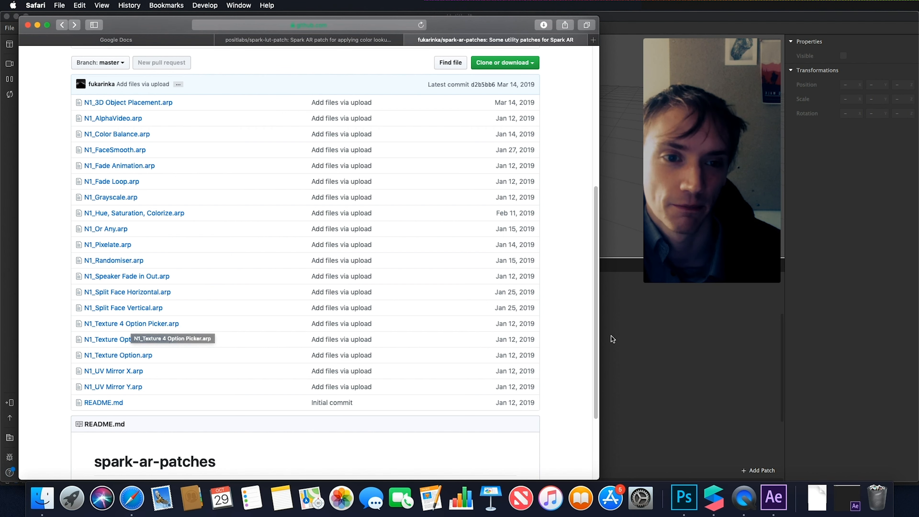
- Switch to Spark AR Studio and test the filter switching with several screen taps in the simulator
click(704, 364)
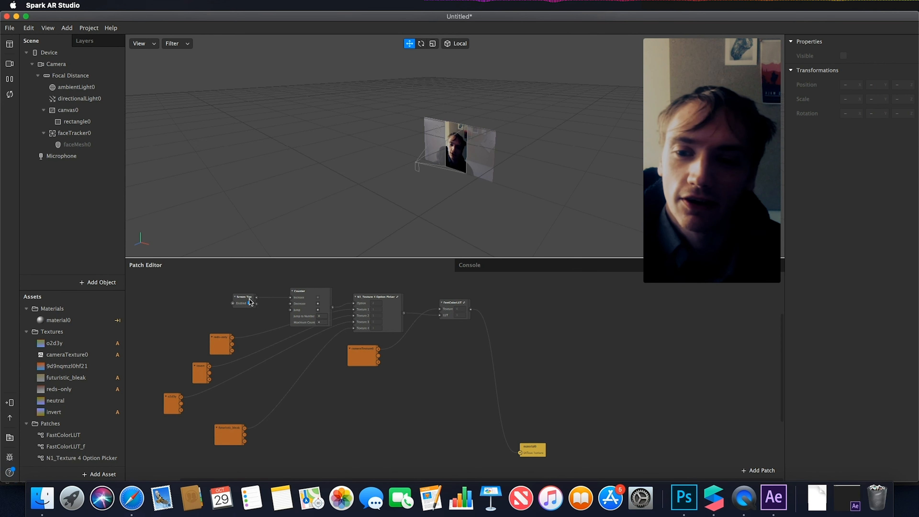
click(669, 202)
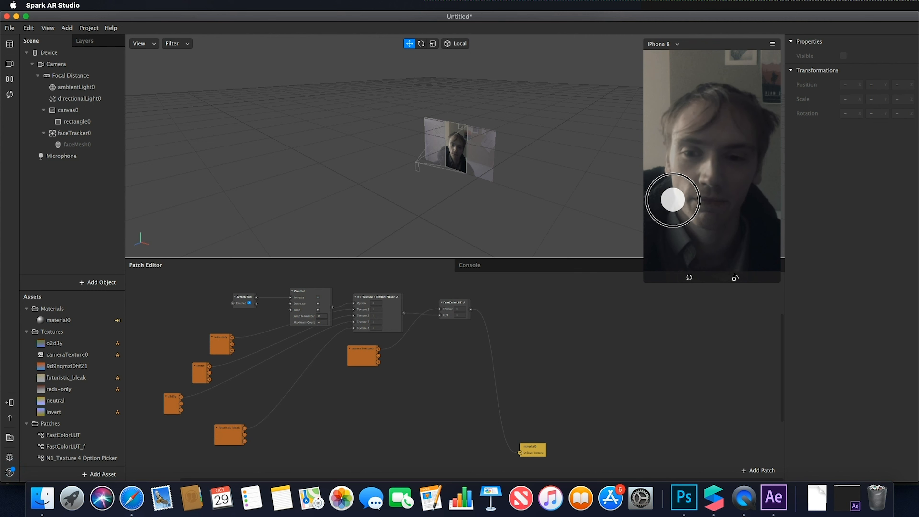
click(675, 197)
click(675, 198)
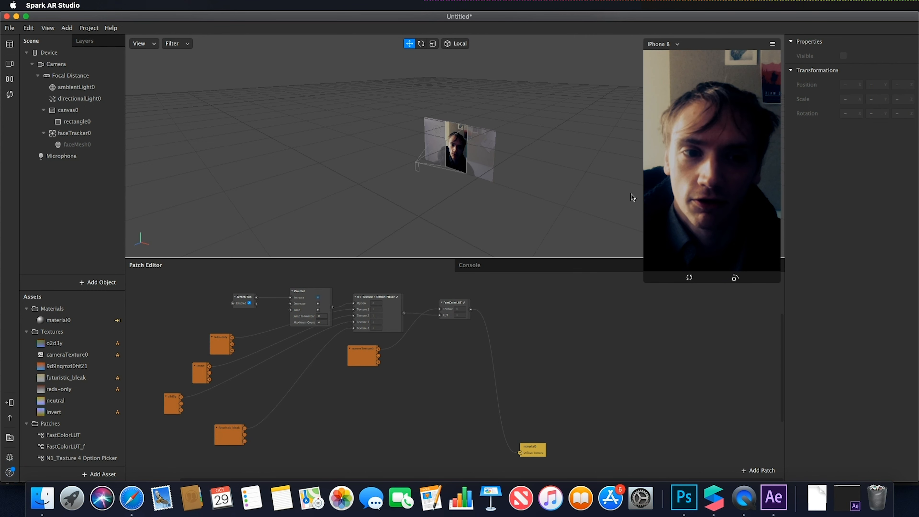
- Open the N1_Texture 4 Option Picker patch group and select all the patches inside it
double_click(399, 301)
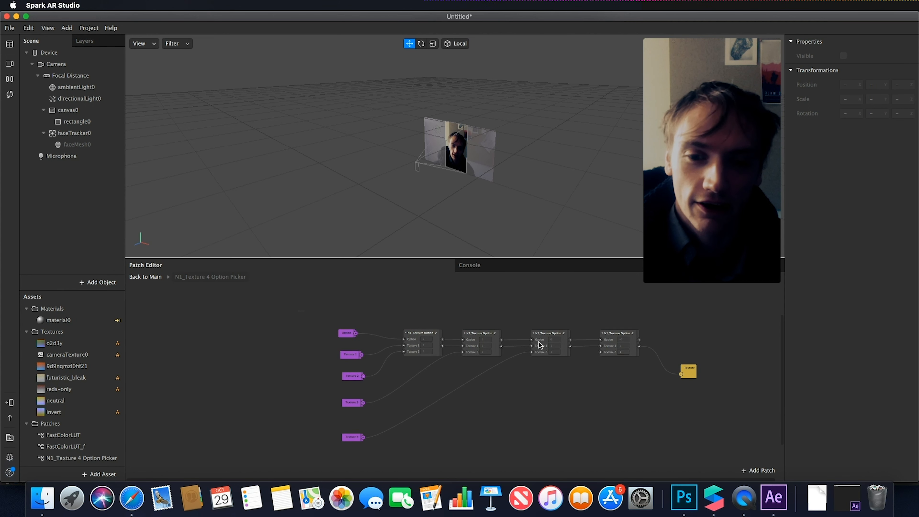
drag(273, 303, 756, 470)
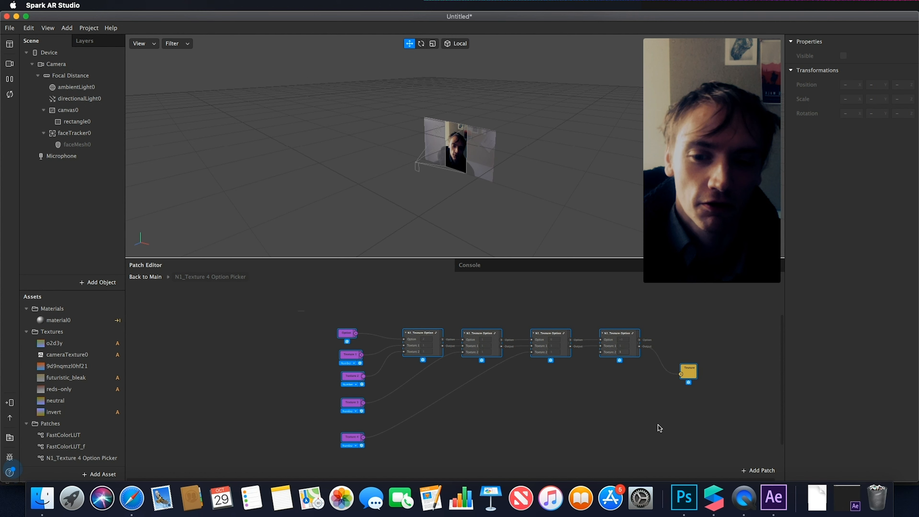
- Clear the patch selection and open the first N1_Texture Option group to view the patches inside it
click(659, 428)
drag(296, 308, 739, 441)
click(534, 395)
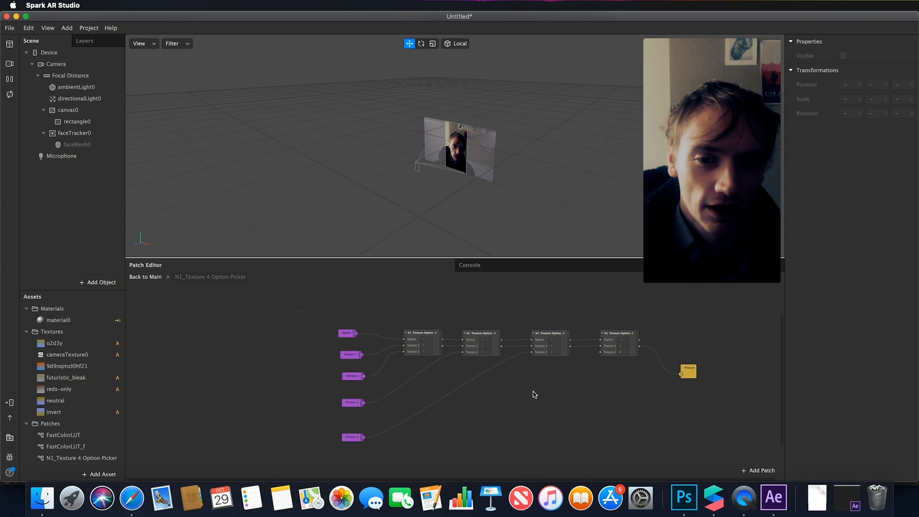
click(436, 333)
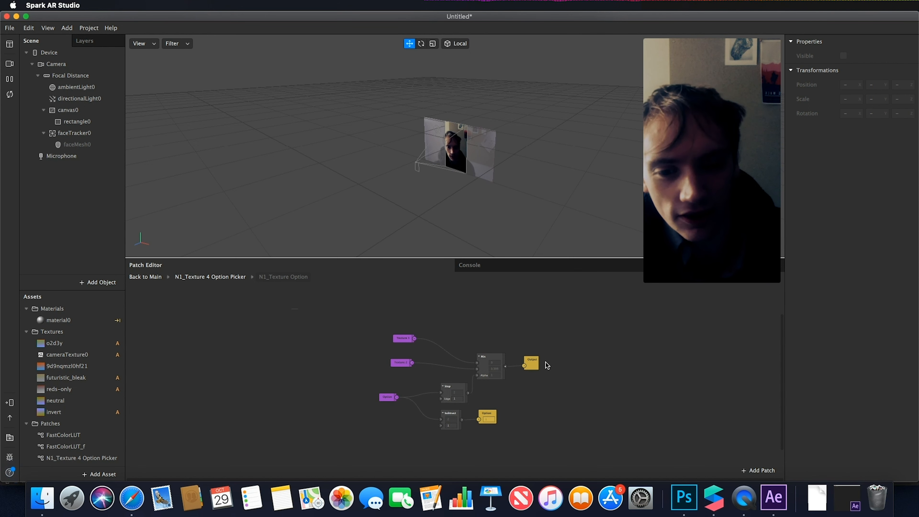
- Return to the main patch graph and look over the network from Screen Tap to material0
click(149, 278)
scroll(449, 395, down, 3)
scroll(446, 393, up, 11)
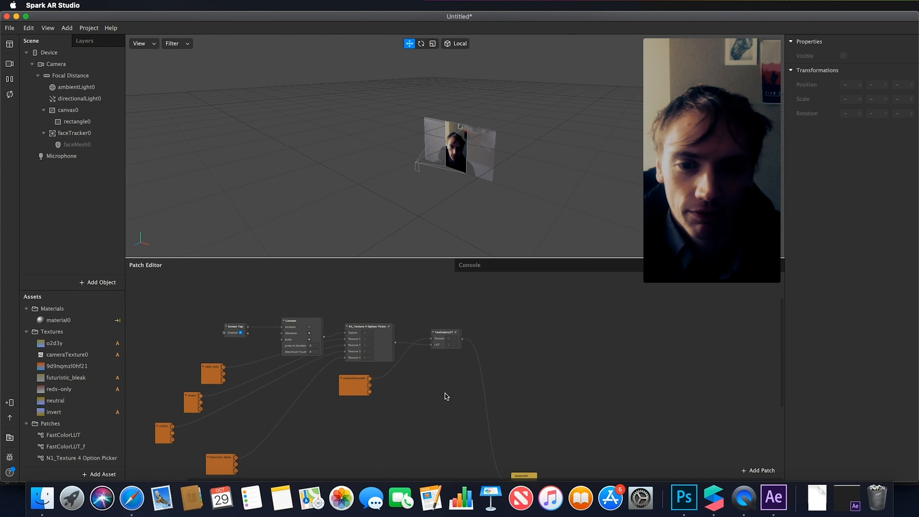
scroll(445, 392, down, 7)
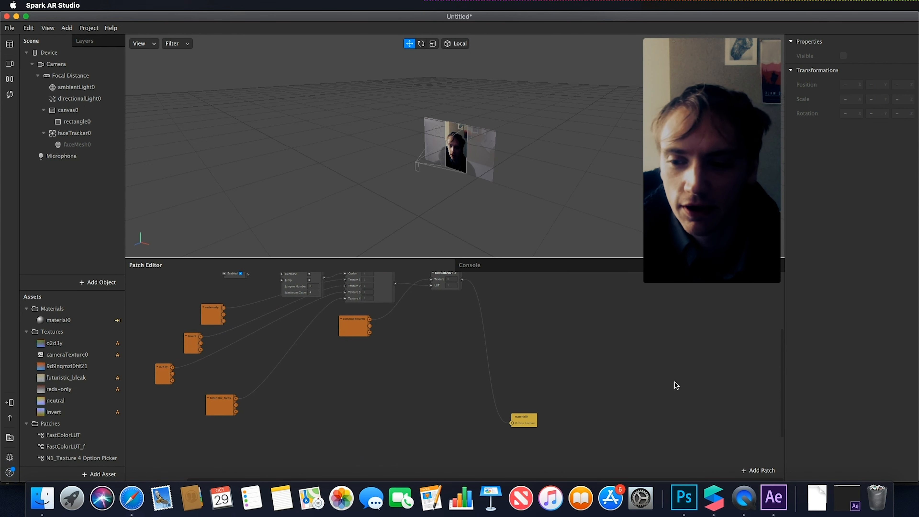
- Inspect the properties of the o2d3y LUT texture
click(817, 498)
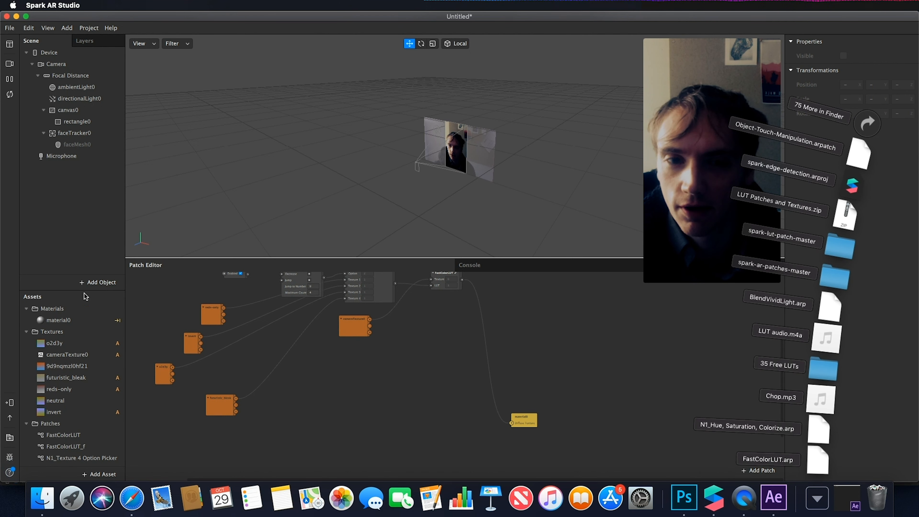
click(363, 407)
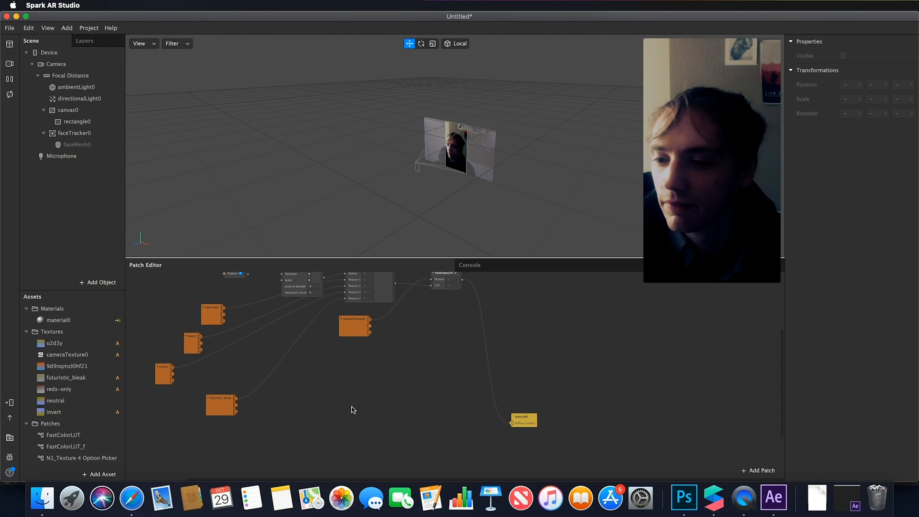
click(64, 347)
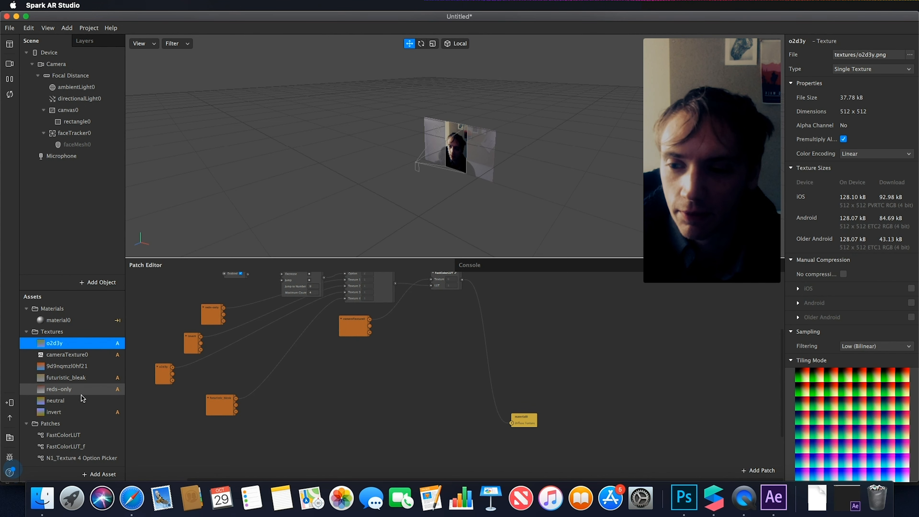
- Open the spark-lut-patch-master folder from the downloads in Finder and look through the LUT images in its textures folder
click(815, 497)
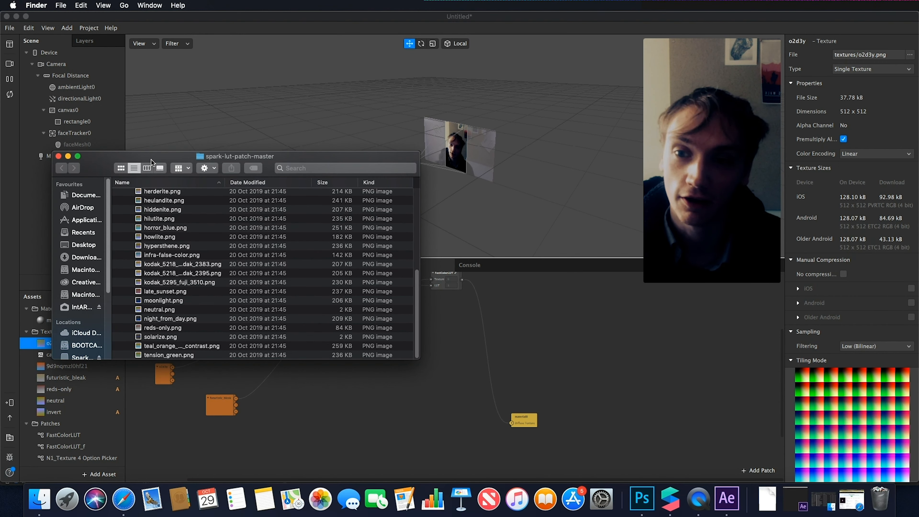
scroll(179, 279, up, 15)
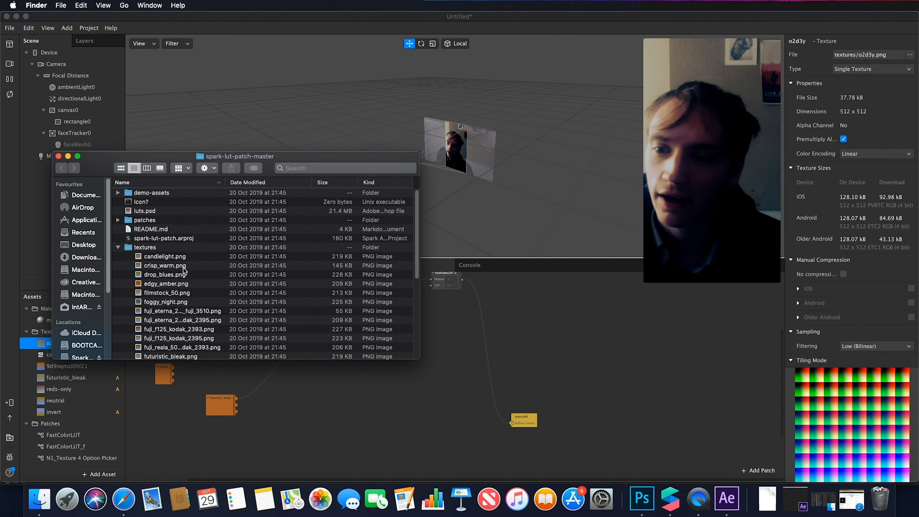
scroll(167, 261, down, 4)
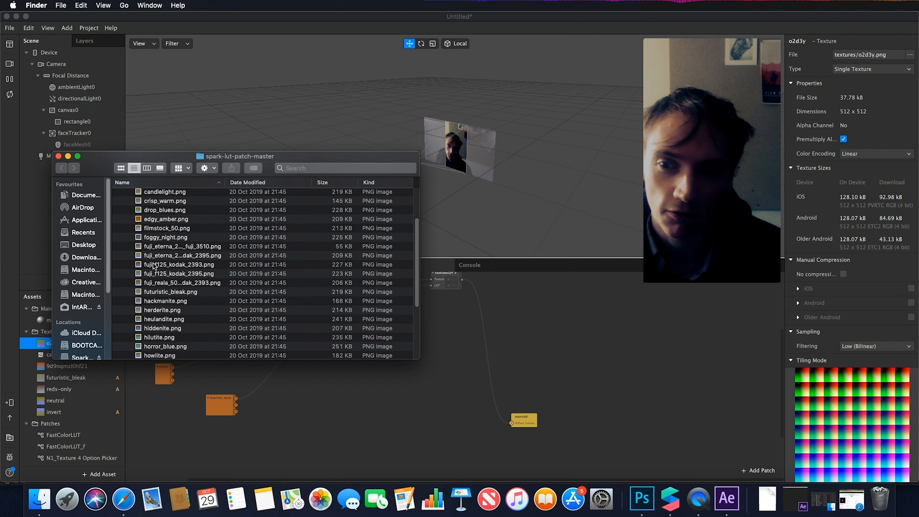
scroll(181, 290, down, 2)
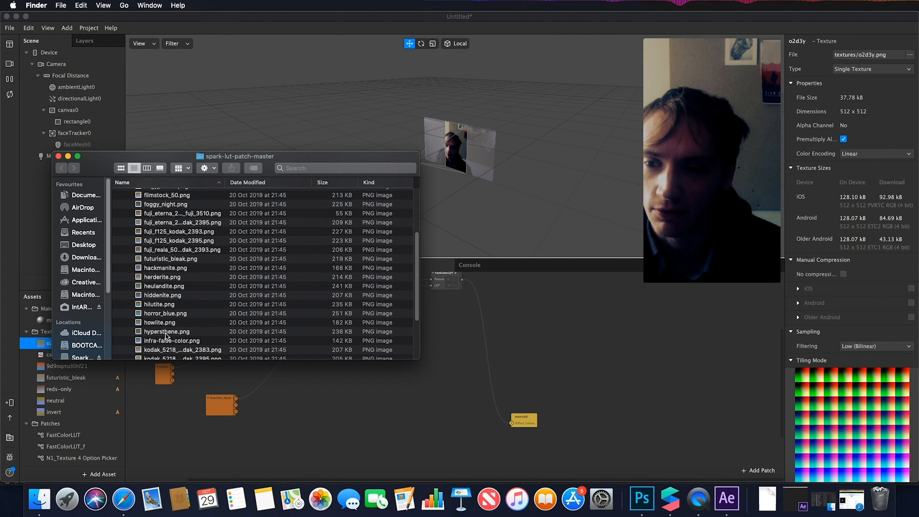
scroll(170, 288, down, 5)
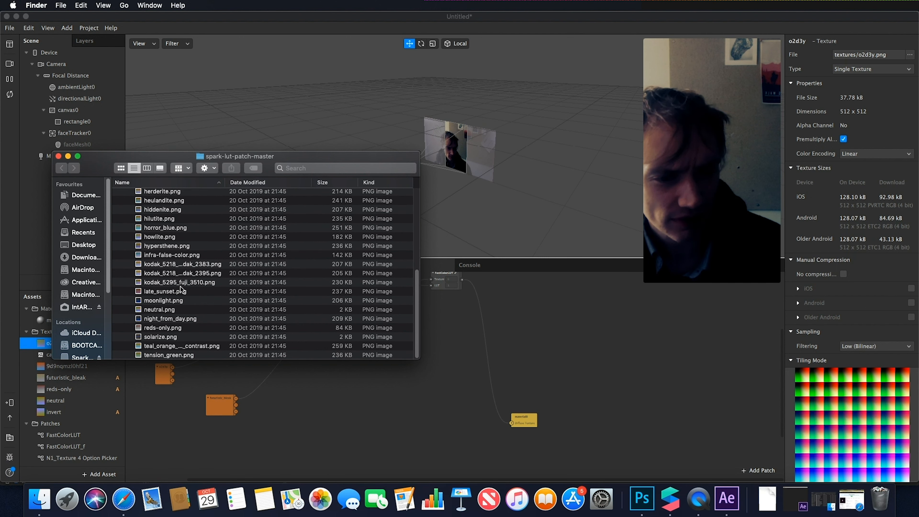
- Open neutral.png from the textures folder in Photoshop
click(159, 309)
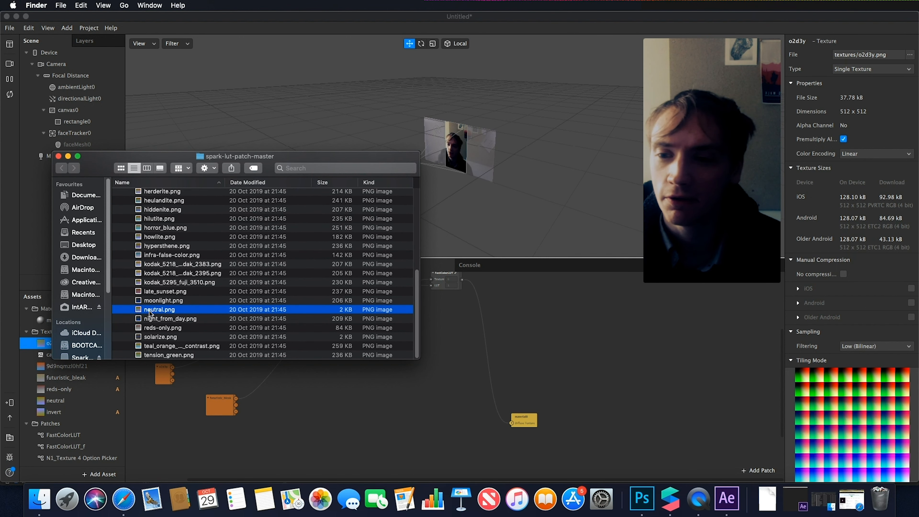
right_click(147, 313)
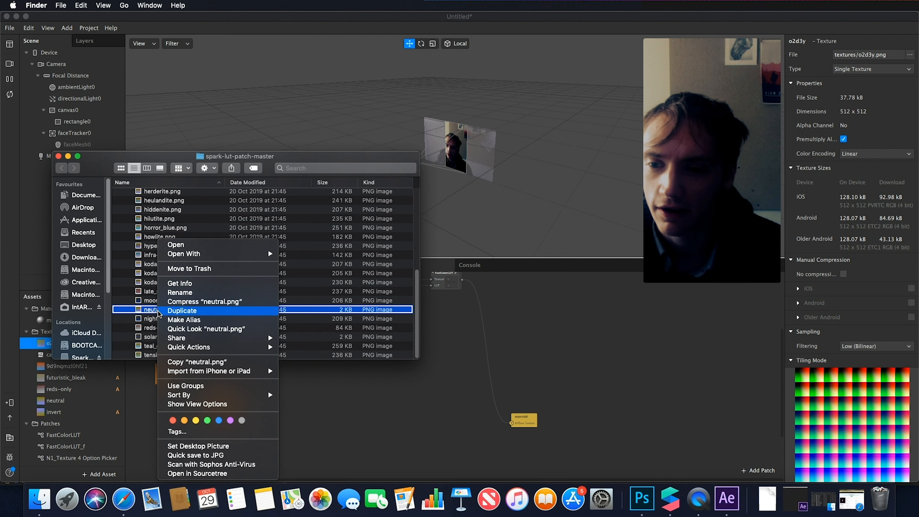
click(145, 314)
right_click(150, 311)
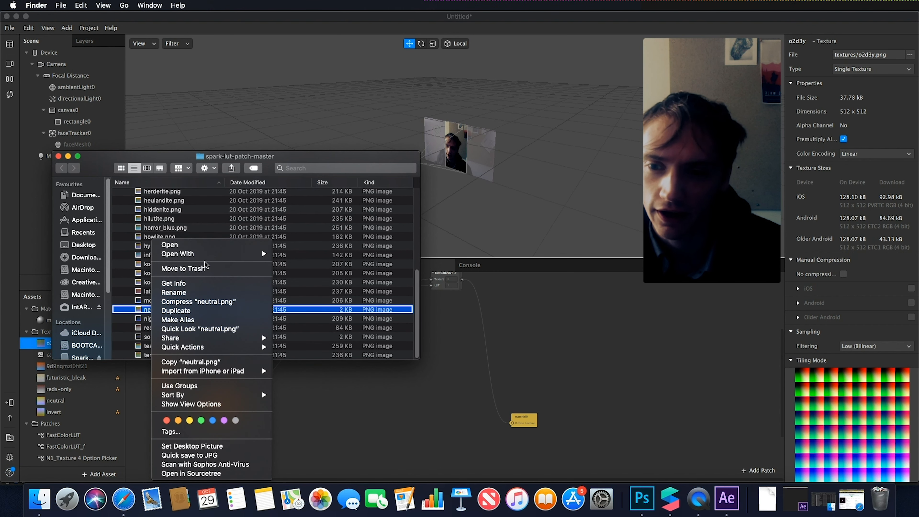
mouse_move(216, 254)
click(303, 285)
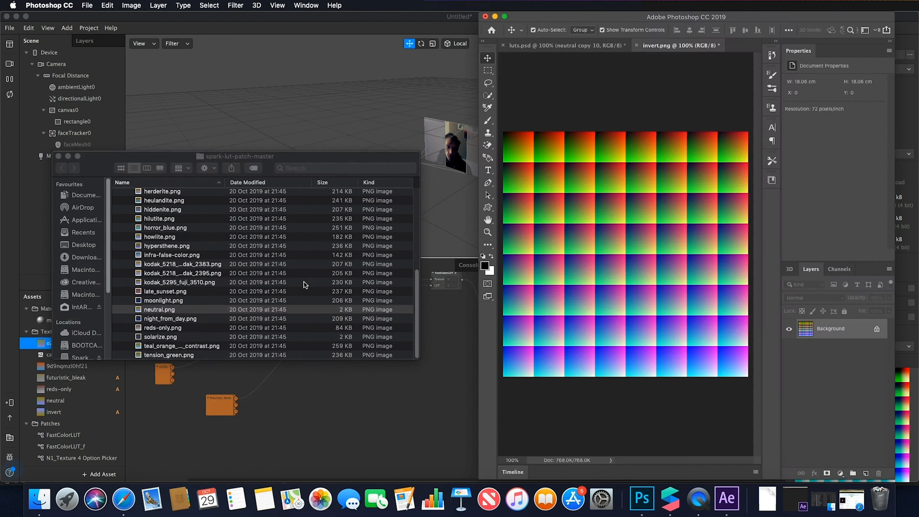
- Try a Channel Mixer adjustment on neutral.png with red at -110, green at -61 and blue at +118, and cancel it
click(132, 5)
mouse_move(171, 31)
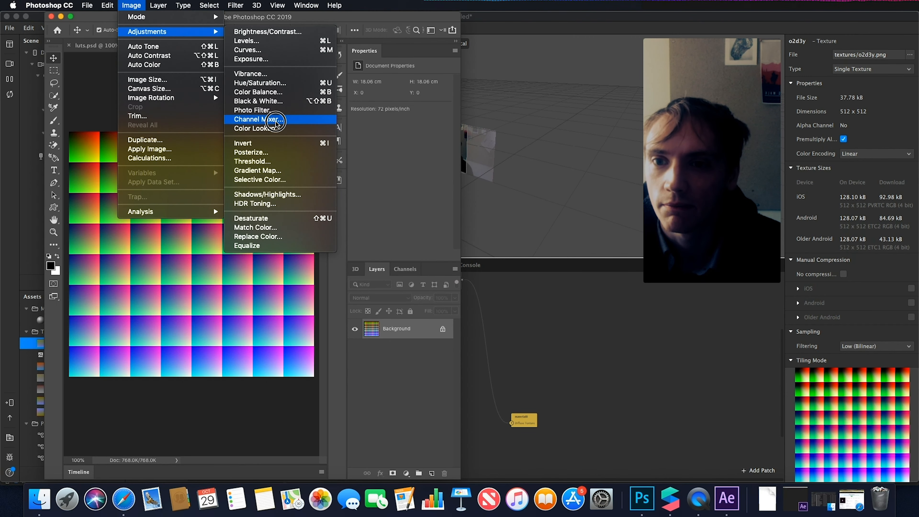
click(276, 122)
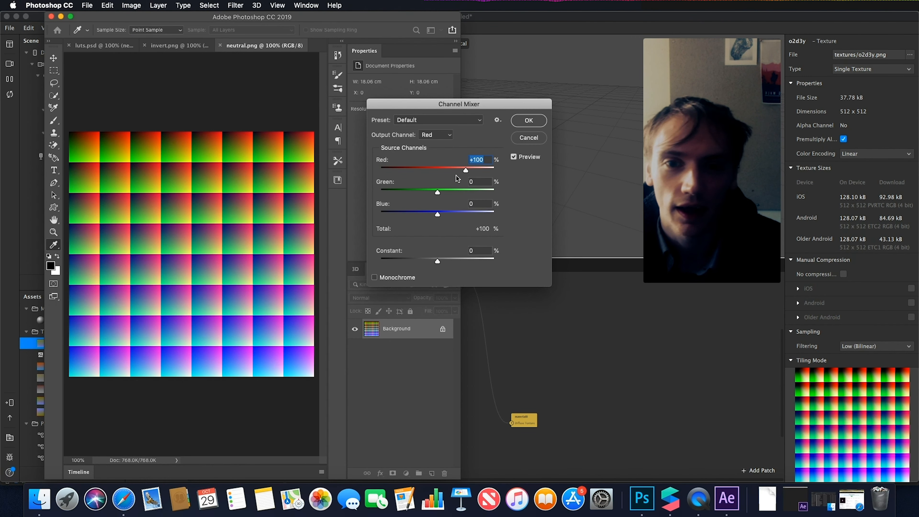
drag(468, 171, 474, 217)
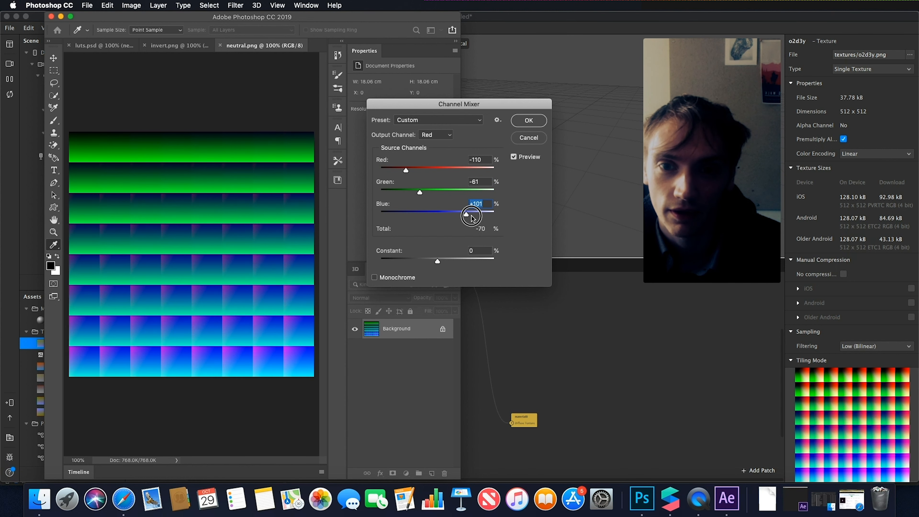
click(448, 121)
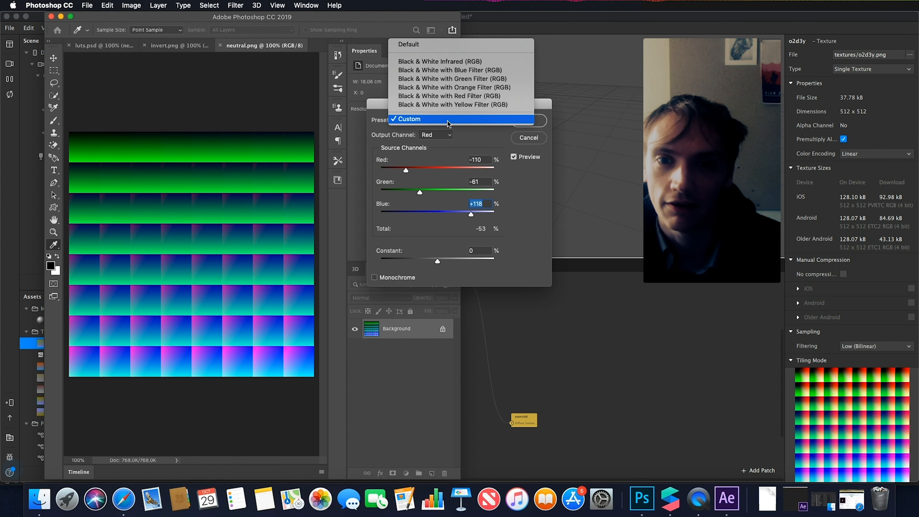
click(529, 223)
click(528, 138)
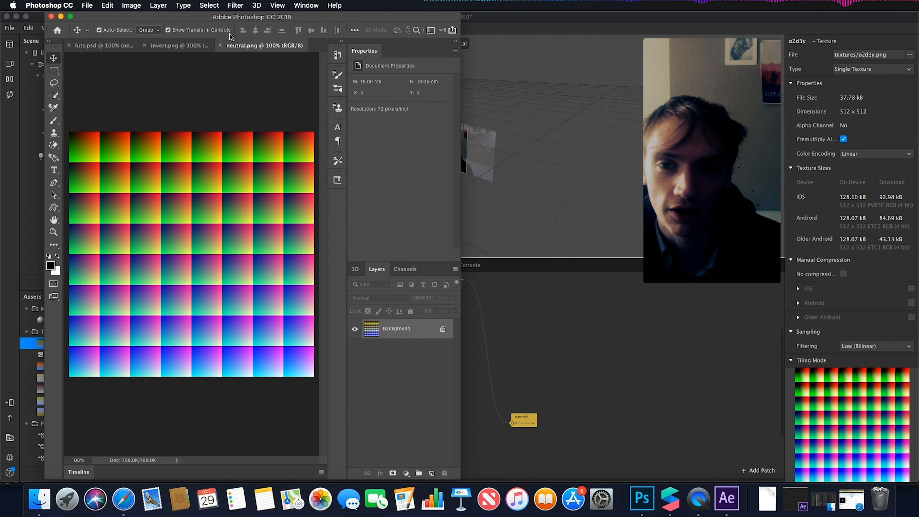
- Try a Curves adjustment on the red channel of neutral.png, moving the end point to input 190 and output 79, and cancel it
click(130, 5)
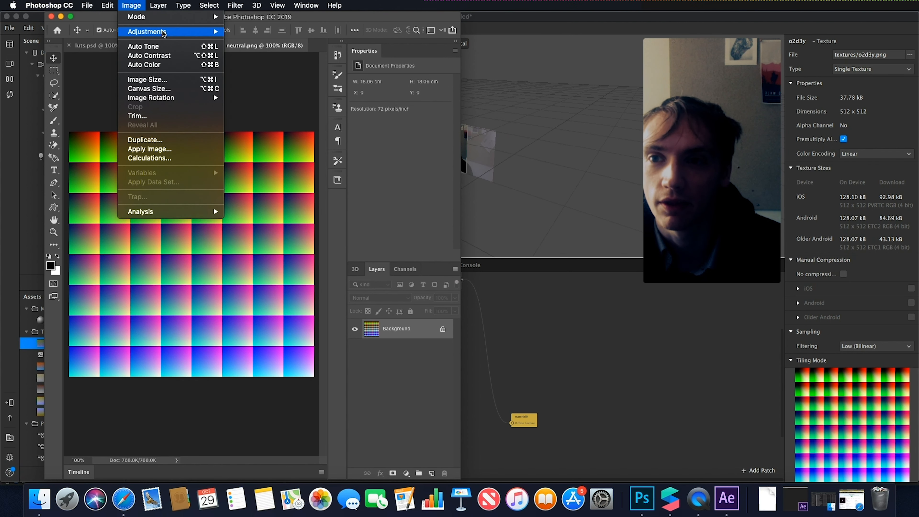
mouse_move(170, 32)
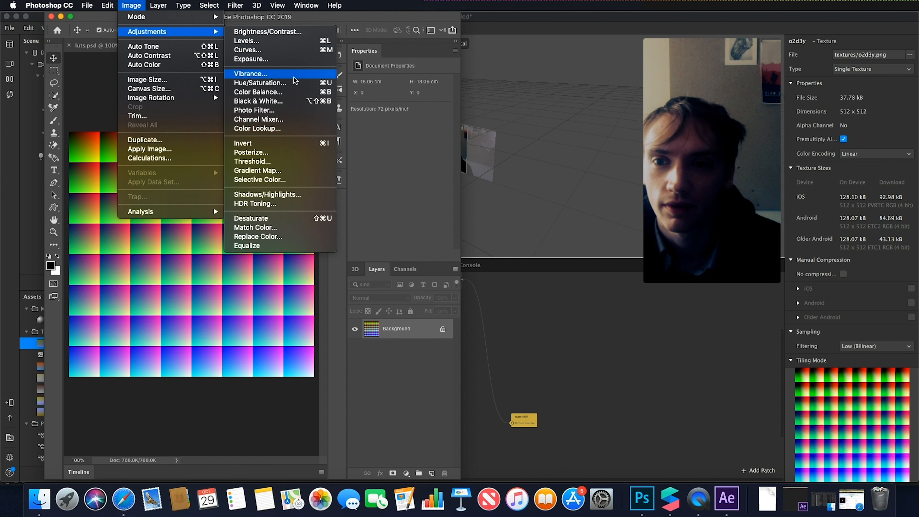
click(278, 51)
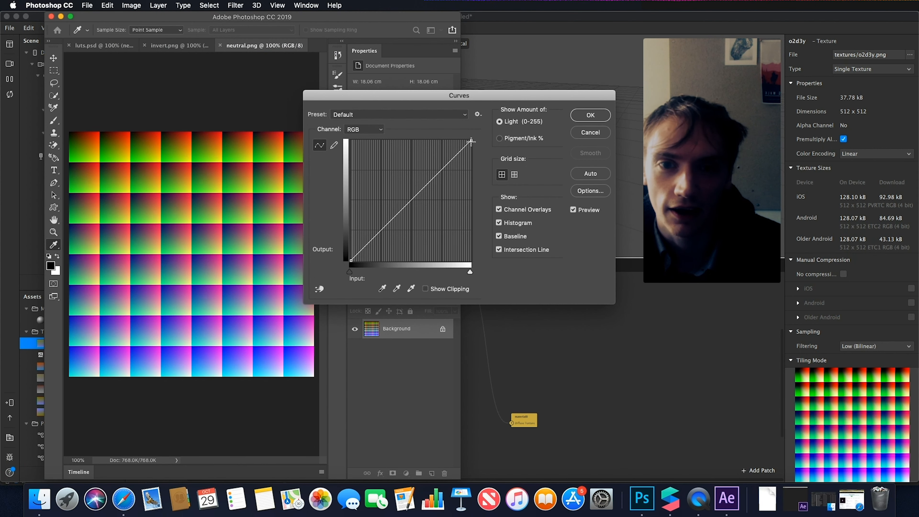
click(366, 129)
click(360, 136)
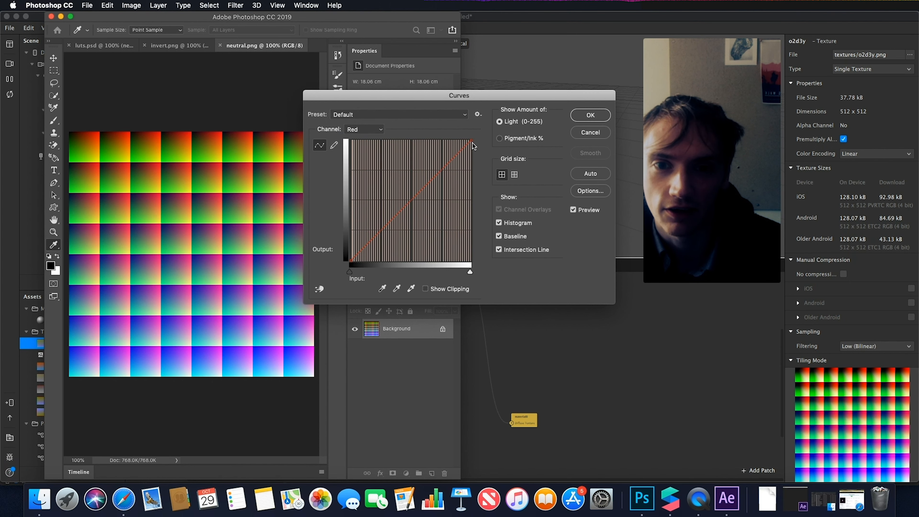
mouse_move(471, 140)
mouse_down()
mouse_move(432, 180)
mouse_move(372, 135)
mouse_move(379, 170)
mouse_up()
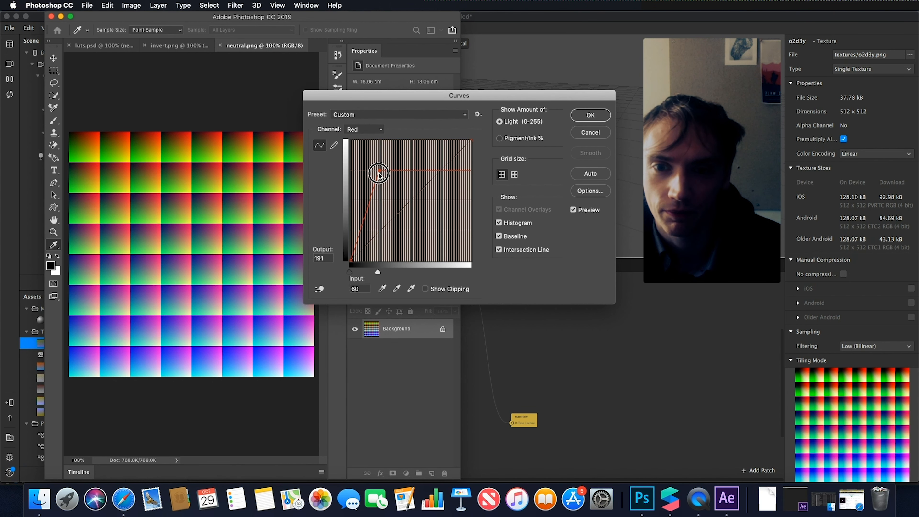
click(573, 210)
click(574, 210)
drag(378, 168, 440, 224)
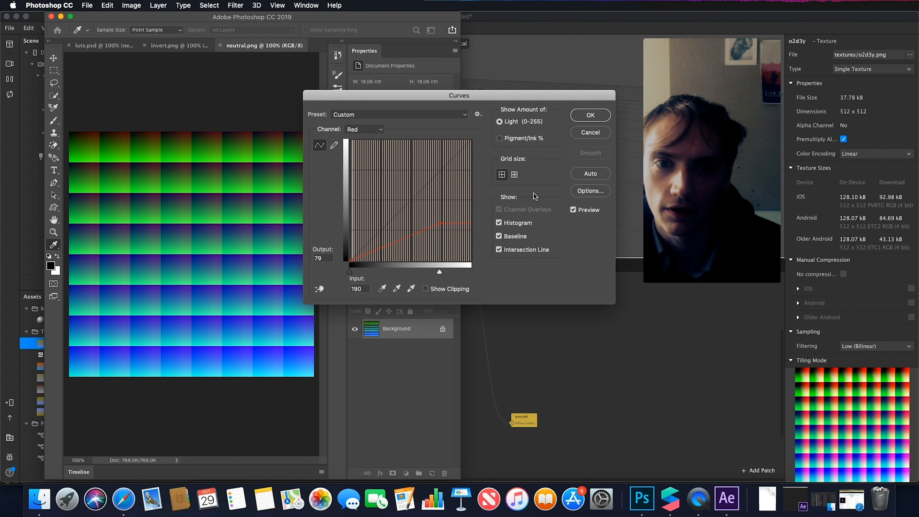
click(587, 137)
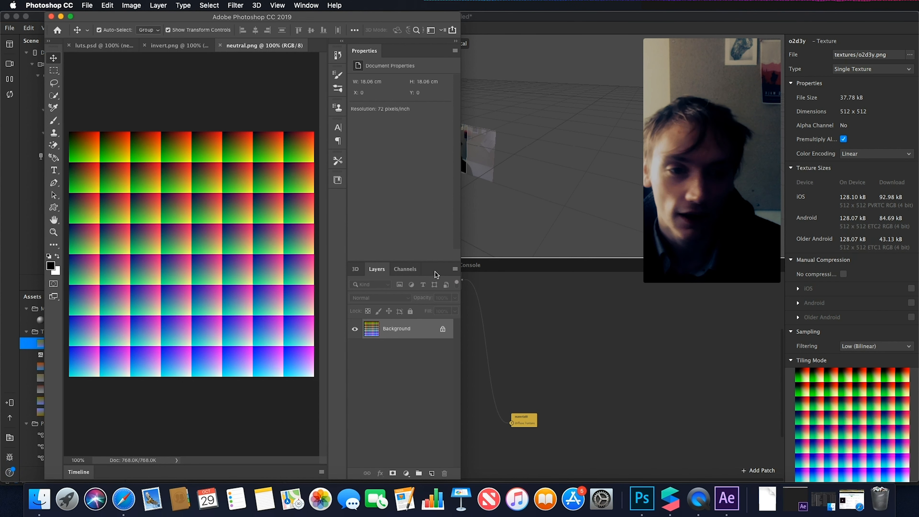
- Minimise Photoshop, switch back to Spark AR Studio and inspect the 9d9nqmzl0hf21 and futuristic_bleak textures
click(61, 17)
click(388, 431)
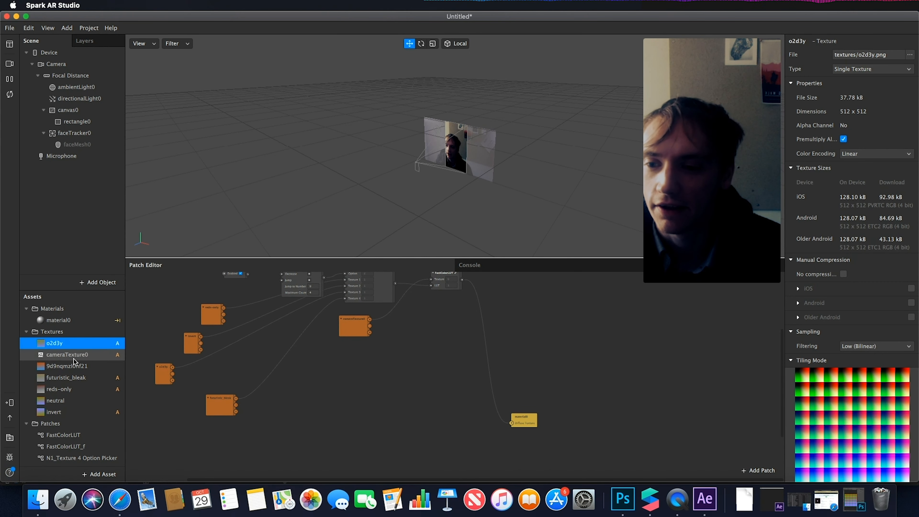
click(67, 366)
click(65, 377)
- Add the neutral texture to the patch graph as an unconnected patch below the camera texture patch
click(60, 401)
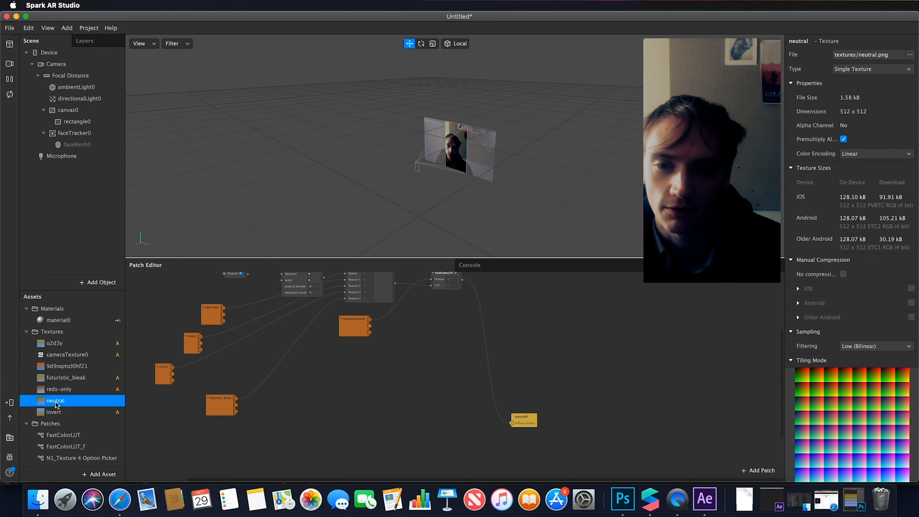
drag(56, 405, 300, 383)
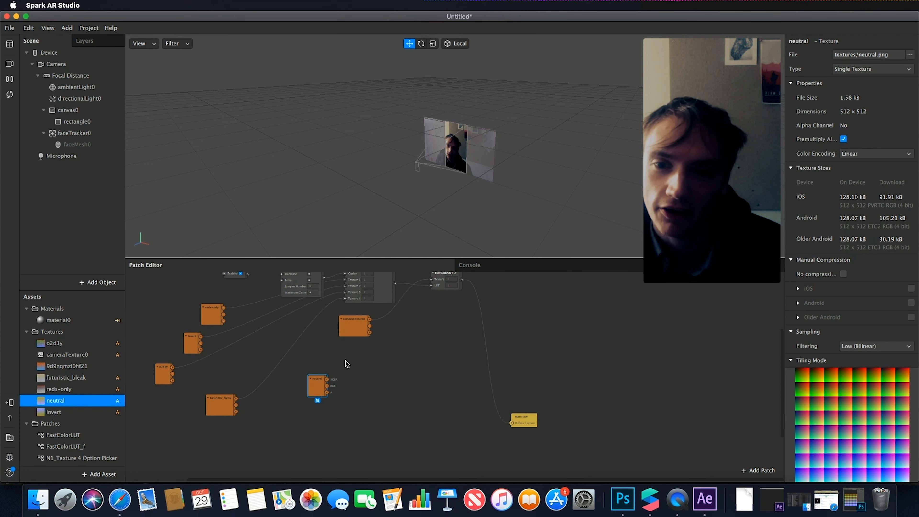
scroll(345, 363, up, 3)
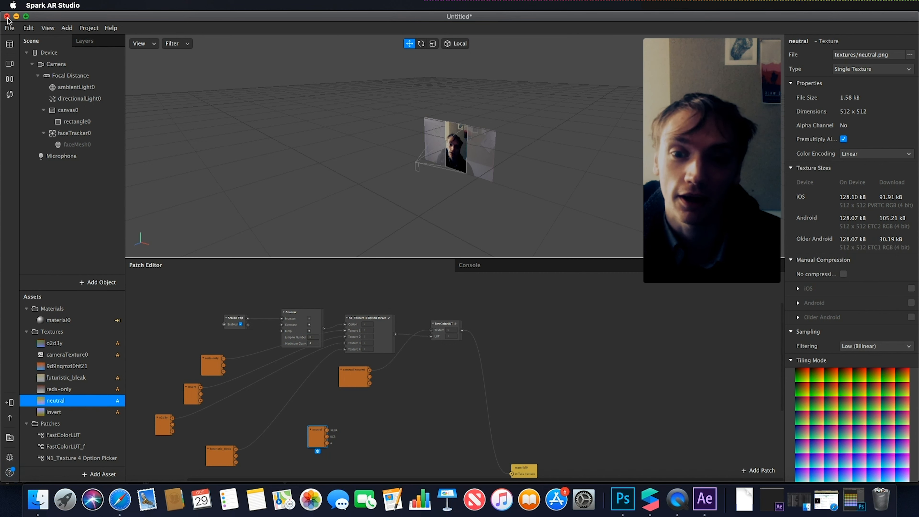
- Create a new blank project and move its window aside from its initial place over the existing project
click(9, 27)
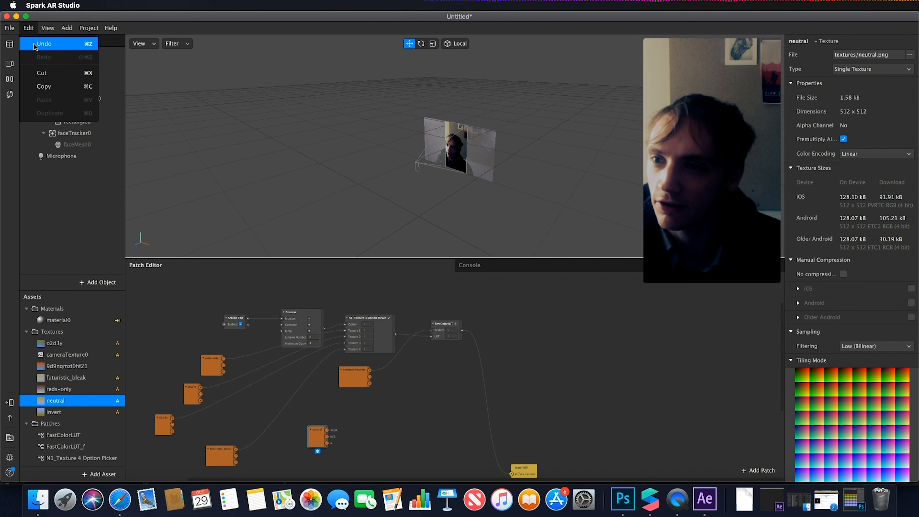
click(16, 43)
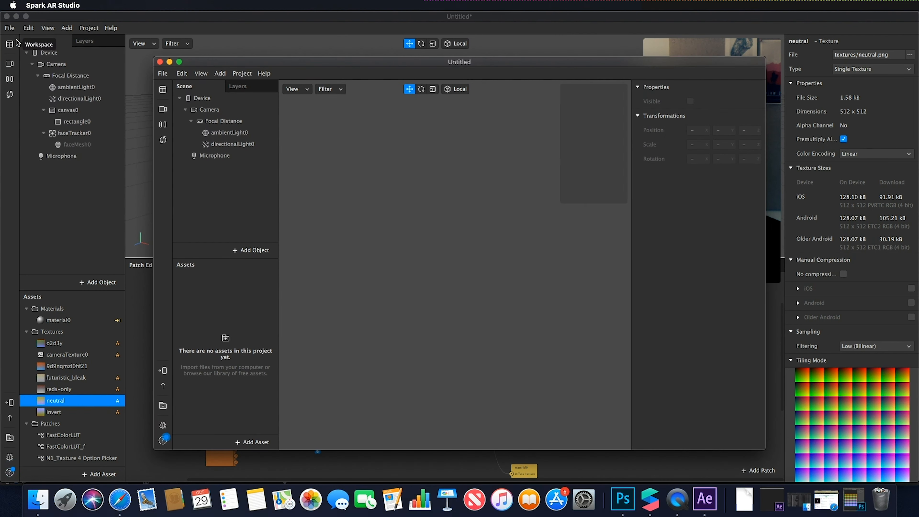
drag(180, 65, 37, 35)
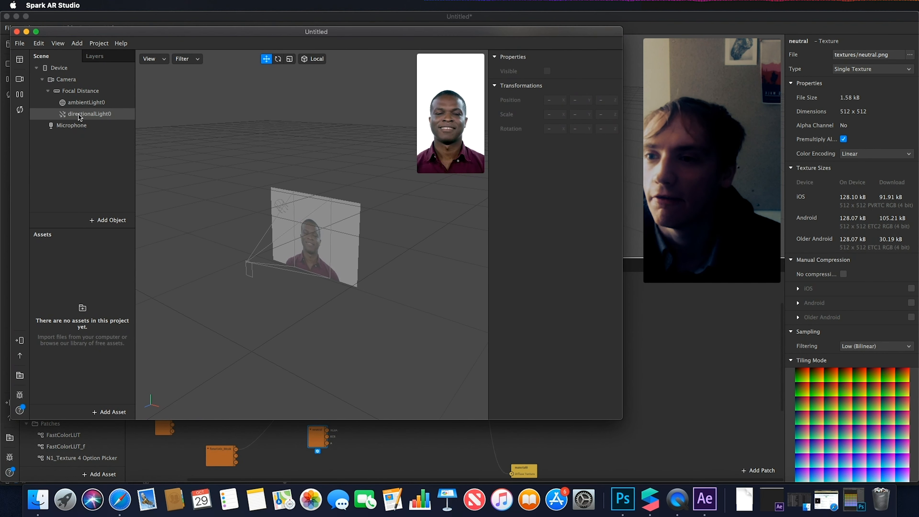
- Add a rectangle to the scene and make both its width and height fill the screen
click(109, 220)
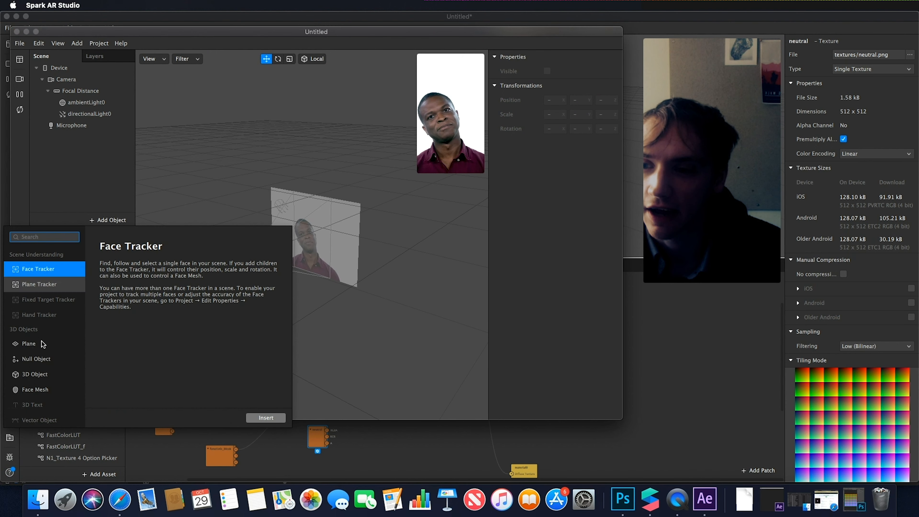
scroll(54, 318, down, 5)
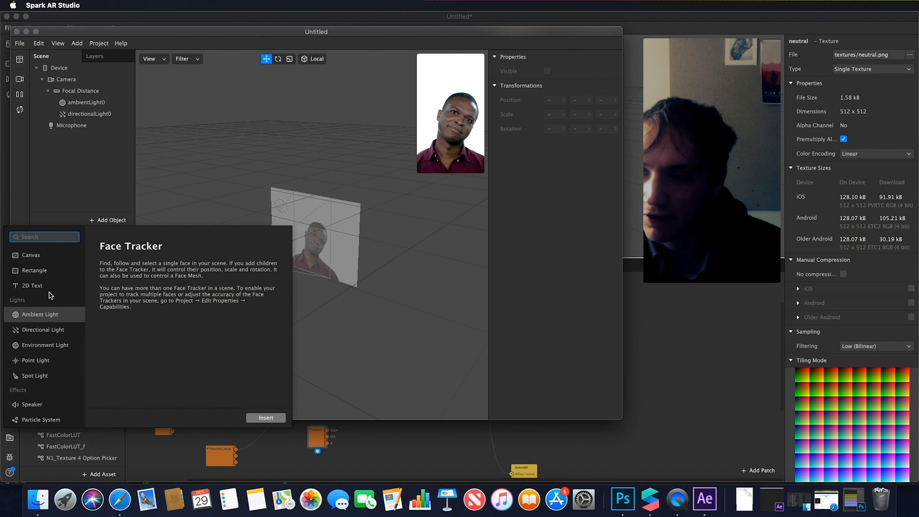
click(34, 270)
click(263, 418)
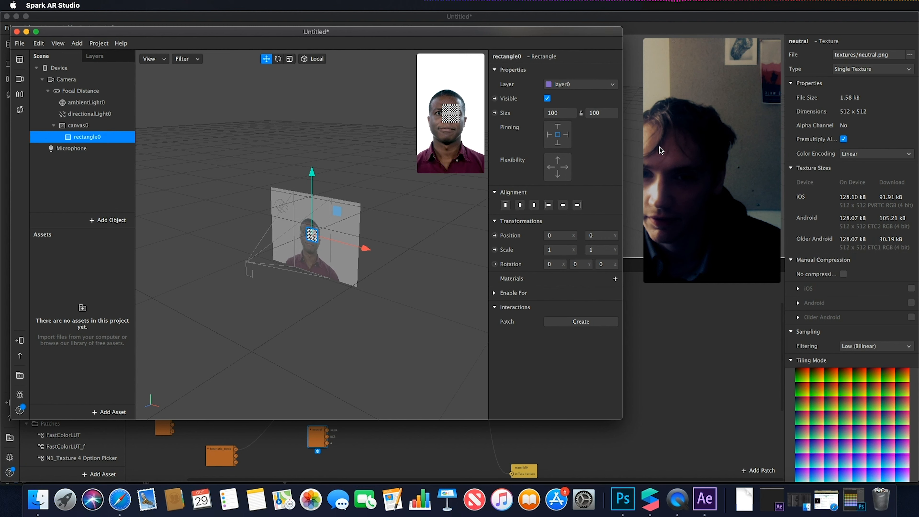
click(557, 125)
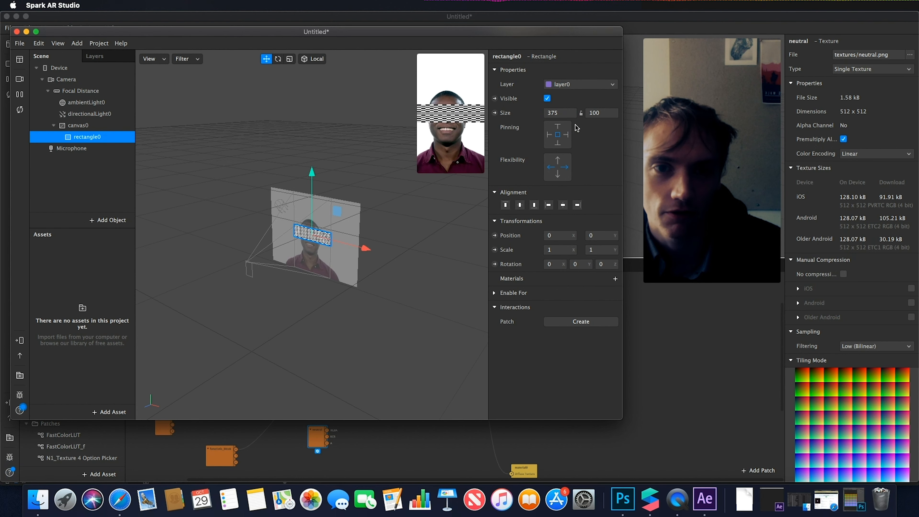
click(595, 113)
click(601, 129)
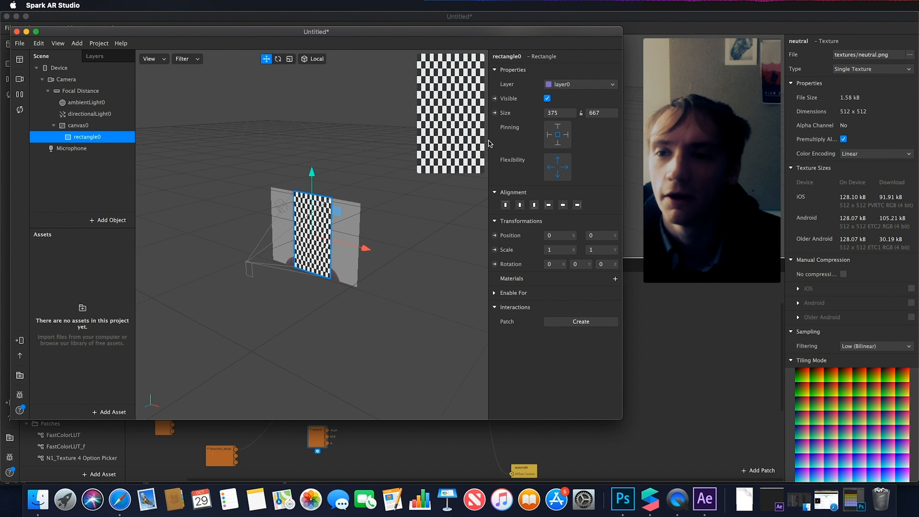
- Extract the live camera feed from the Camera object as a texture
mouse_move(477, 133)
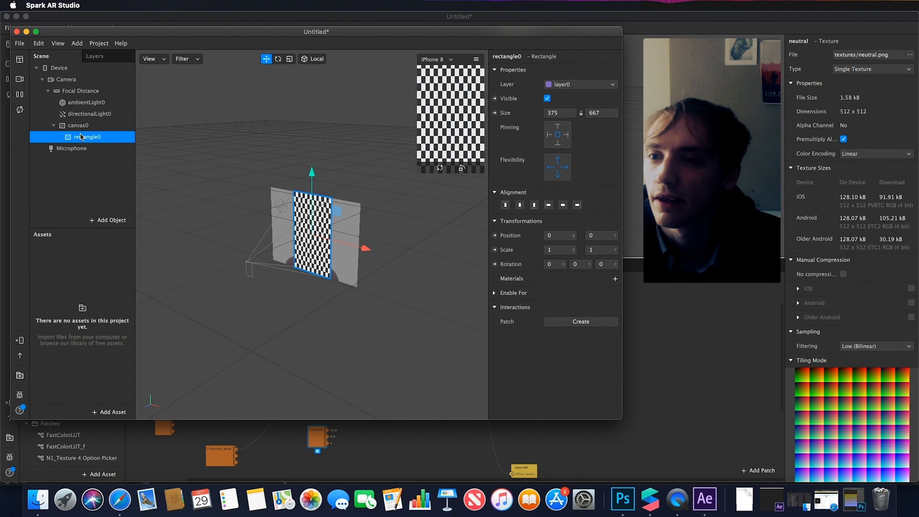
click(67, 83)
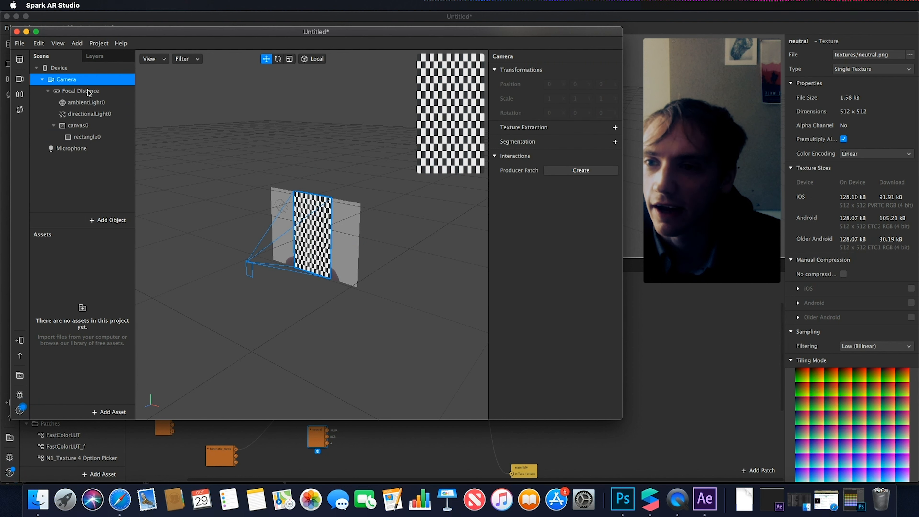
click(616, 129)
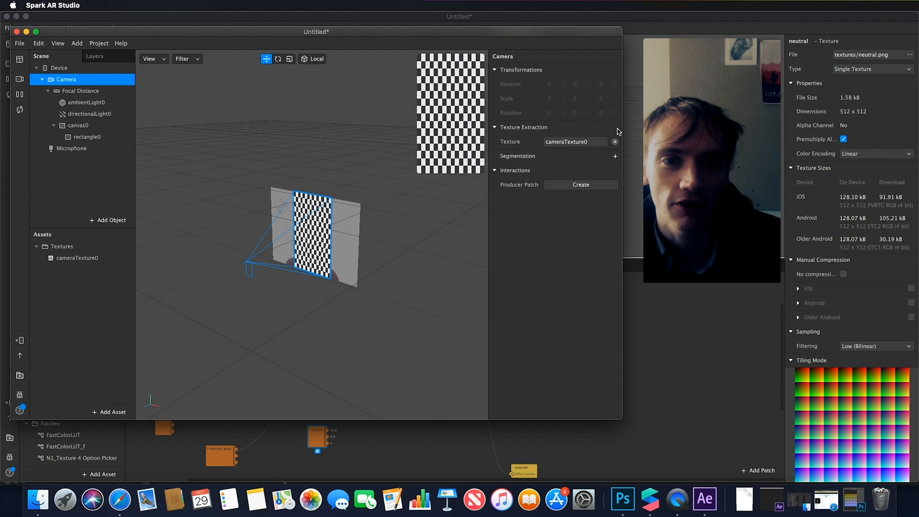
- Create a new material on the rectangle and assign cameraTexture0 as its diffuse texture
click(93, 138)
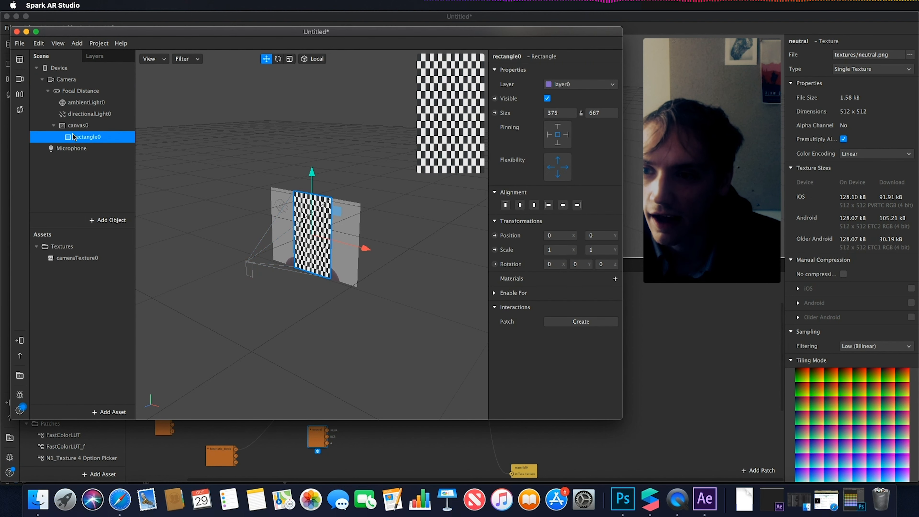
click(615, 279)
click(120, 258)
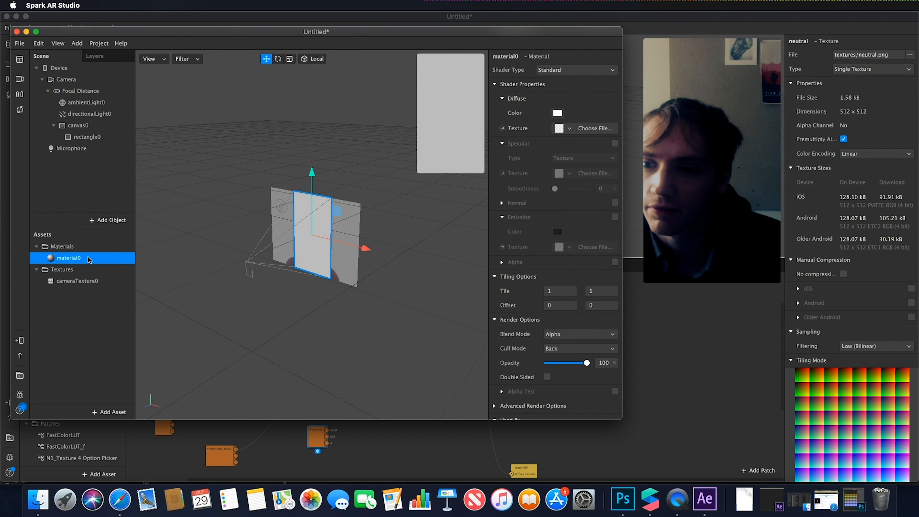
click(571, 129)
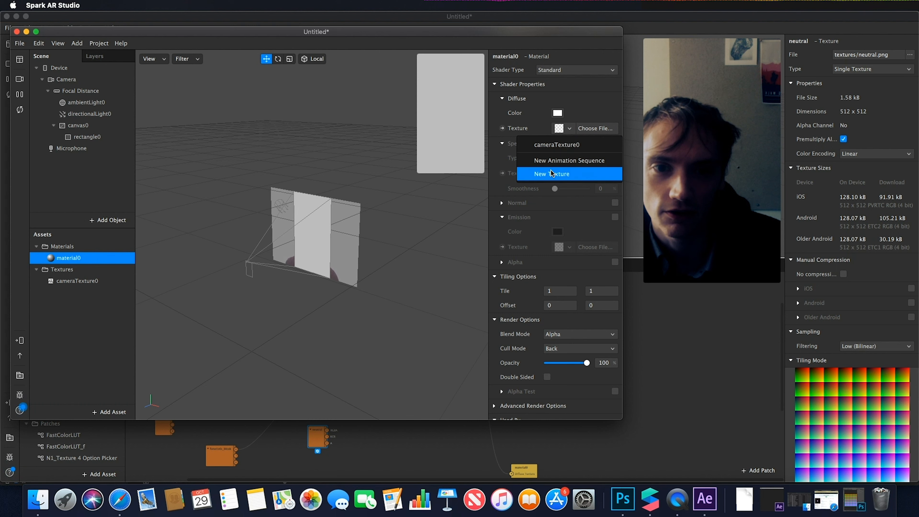
click(547, 146)
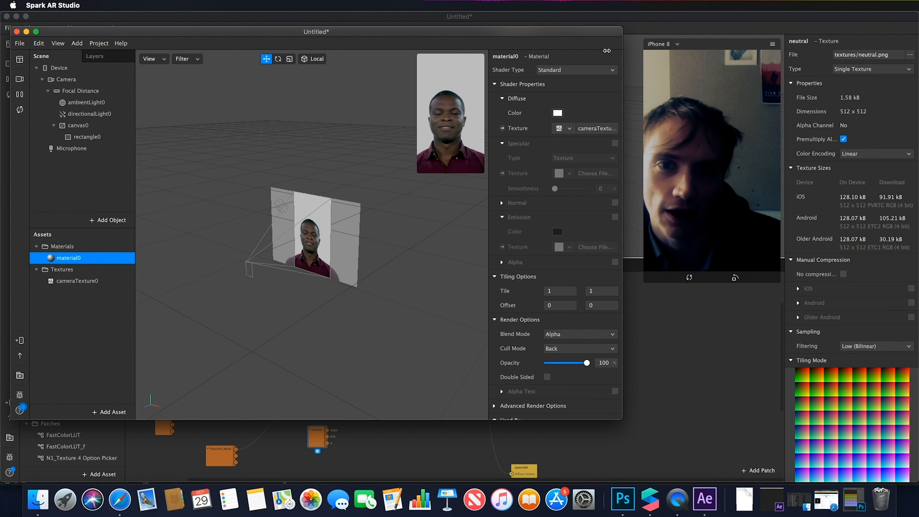
- Set the shader type of the rectangle's material to Flat
click(578, 70)
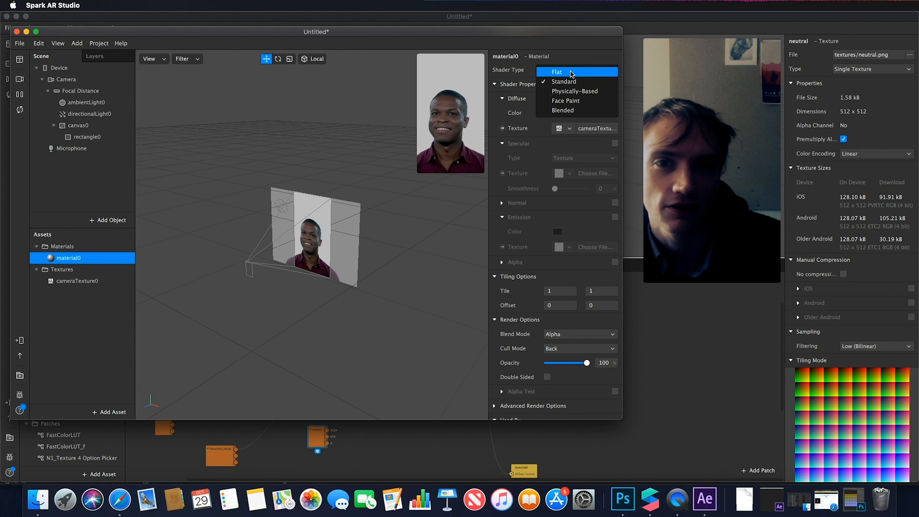
click(571, 72)
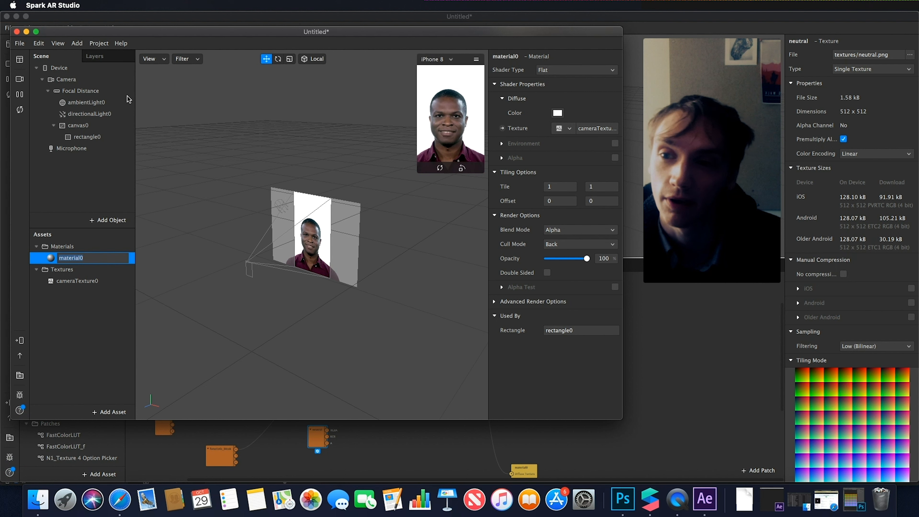
click(79, 318)
click(78, 257)
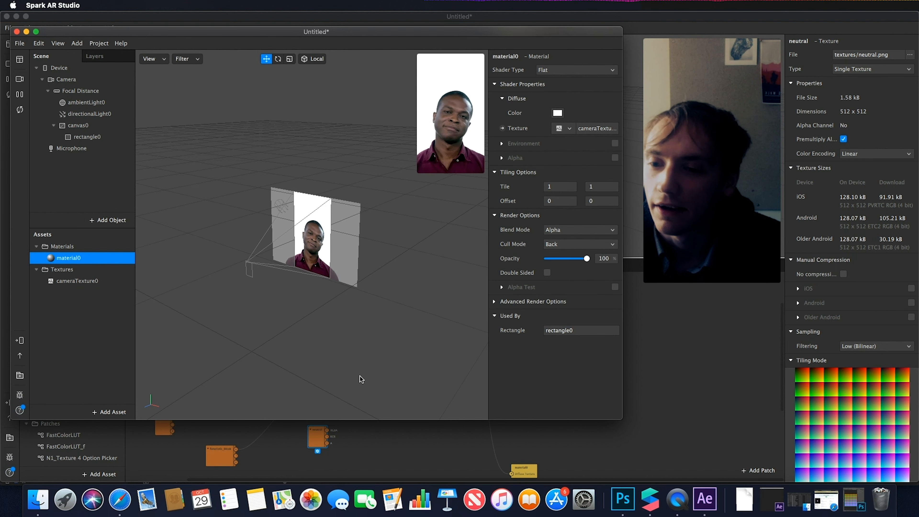
- Import FastColorLUT.arp from the patches folder of spark-lut-patch-master into the project assets and minimise the Finder window
click(749, 496)
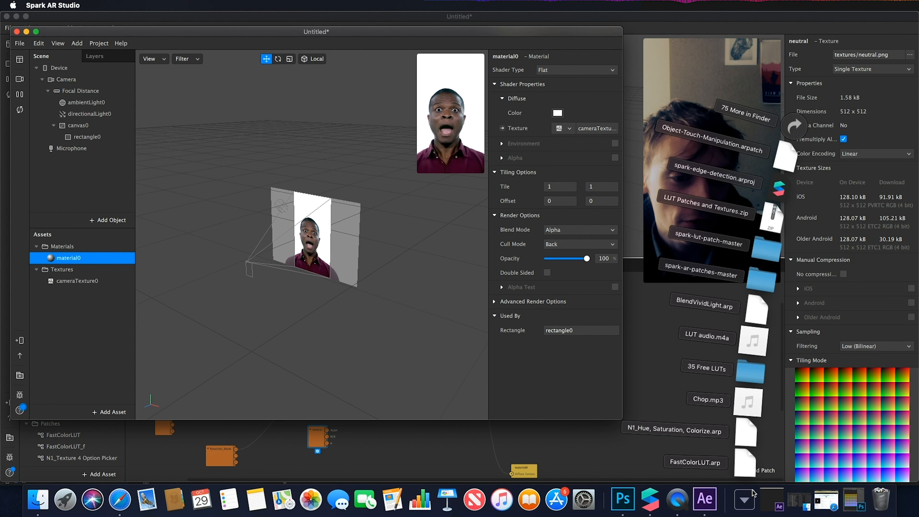
click(766, 248)
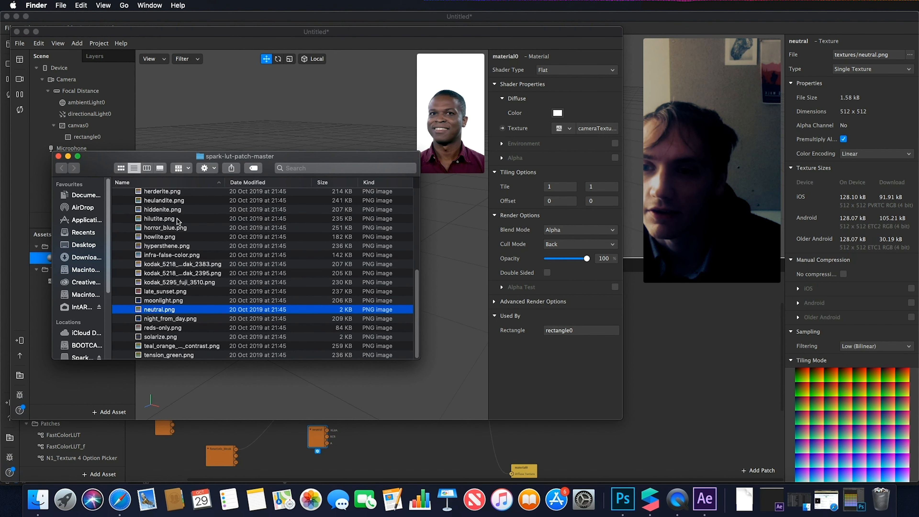
scroll(177, 222, up, 15)
drag(162, 160, 558, 210)
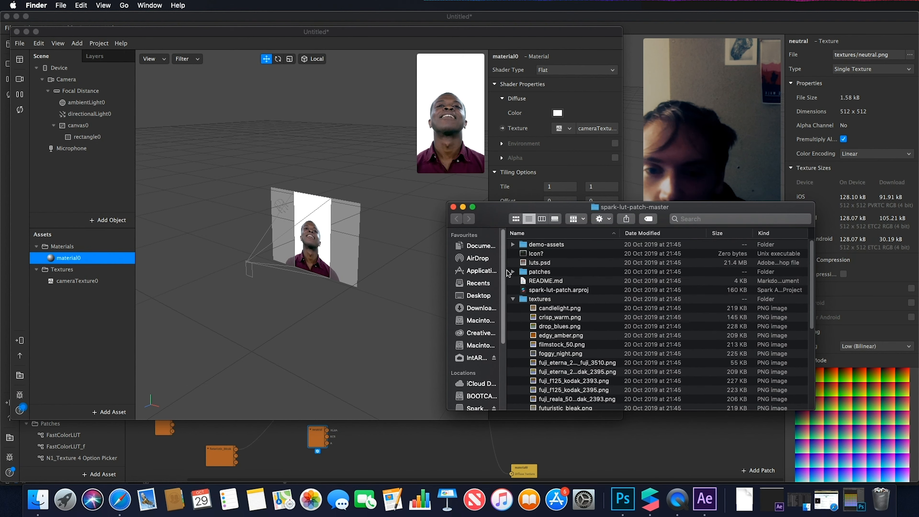
click(512, 272)
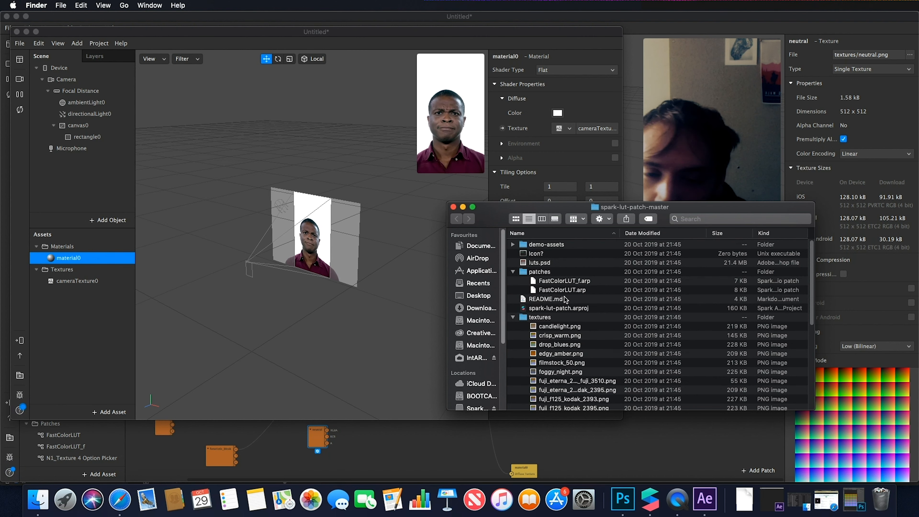
drag(562, 290, 80, 307)
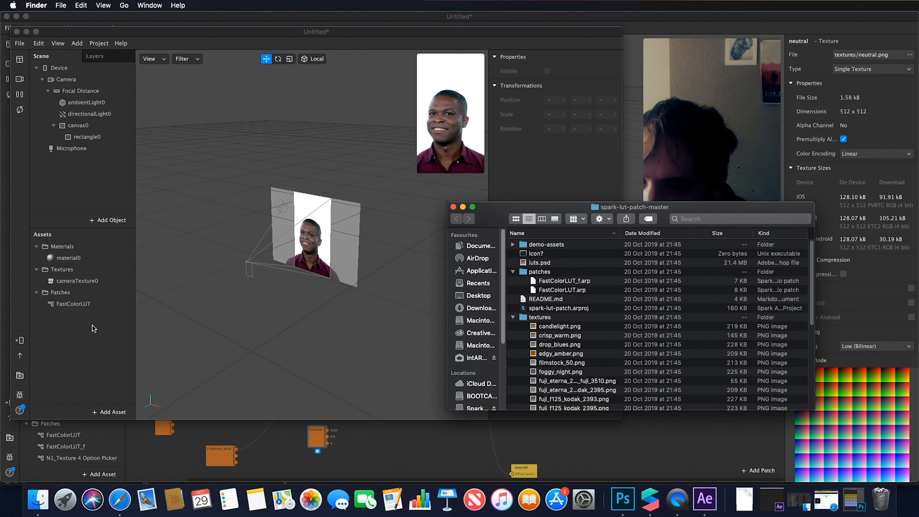
click(94, 337)
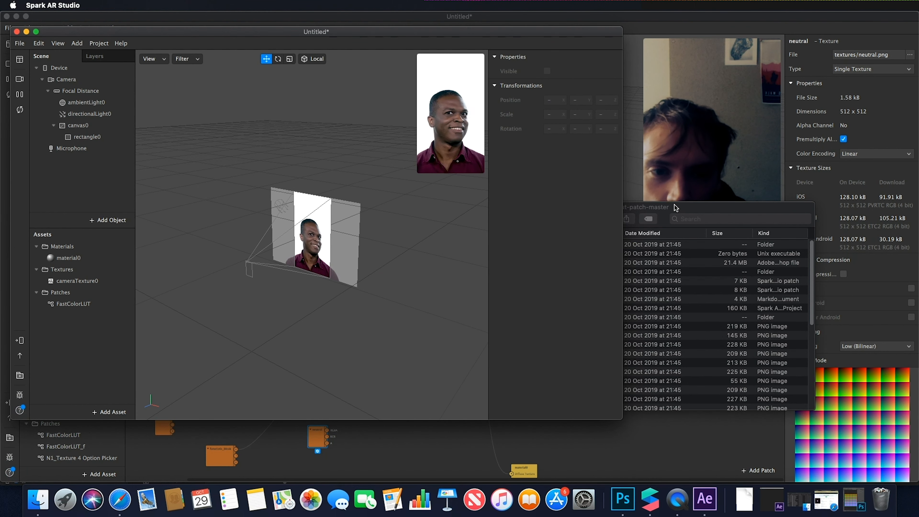
click(676, 207)
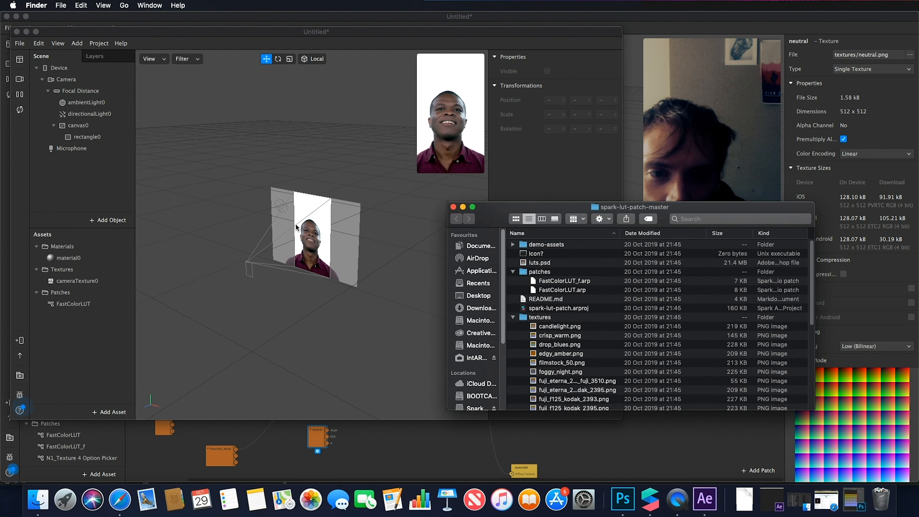
click(463, 207)
click(723, 500)
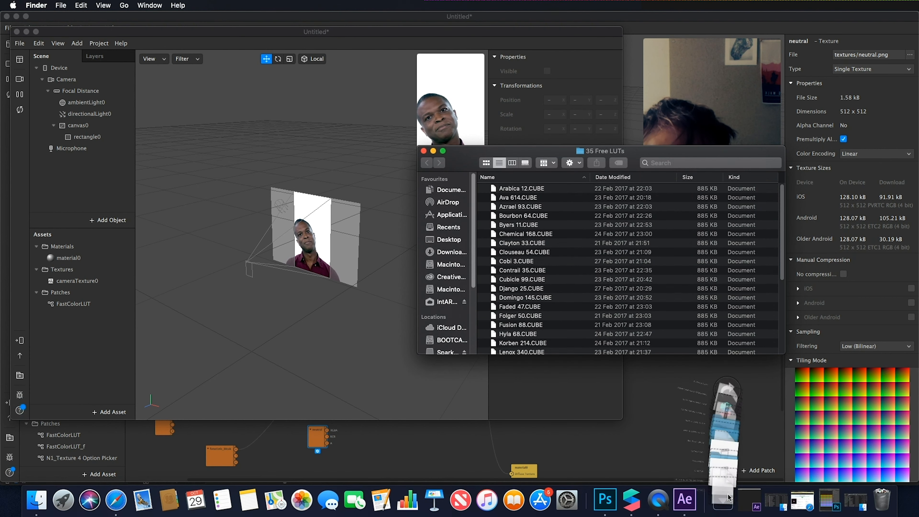
click(424, 151)
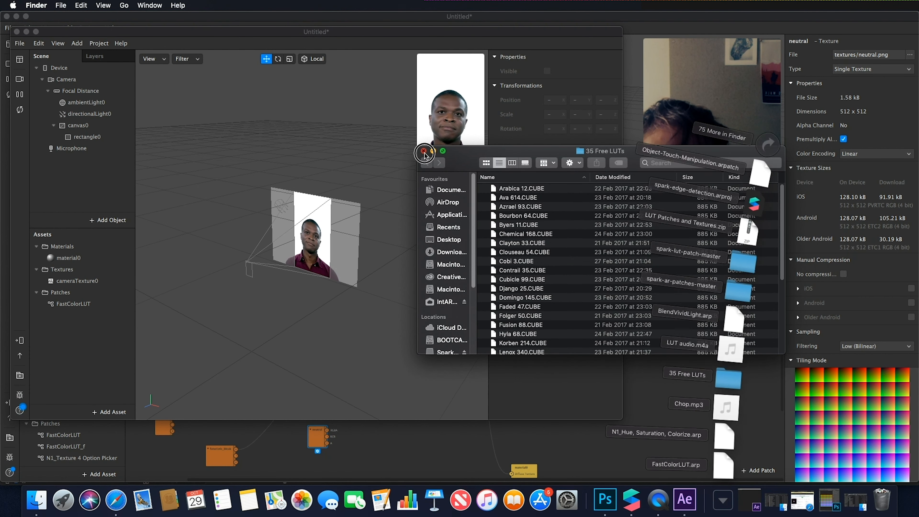
click(424, 152)
click(414, 142)
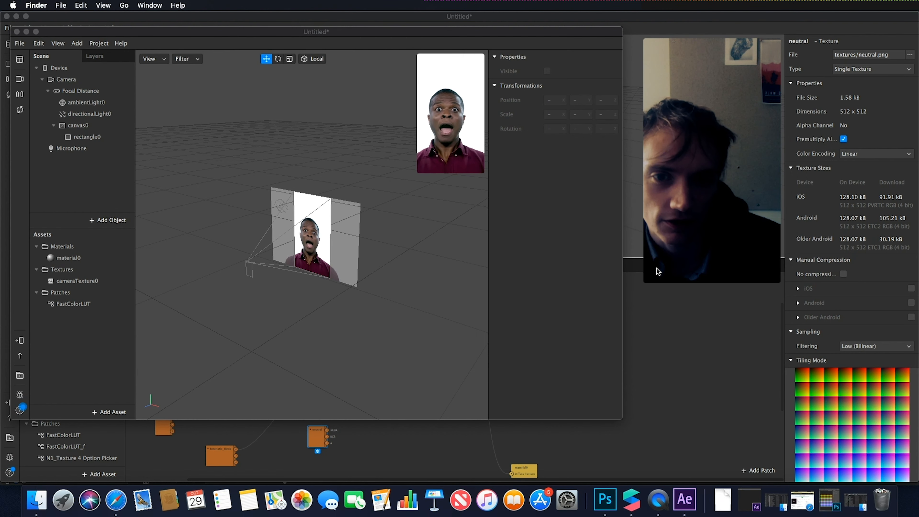
- Import N1_Texture 4 Option Picker.arp from the spark-ar-patches-master folder into the project assets and minimise the Finder window
click(723, 500)
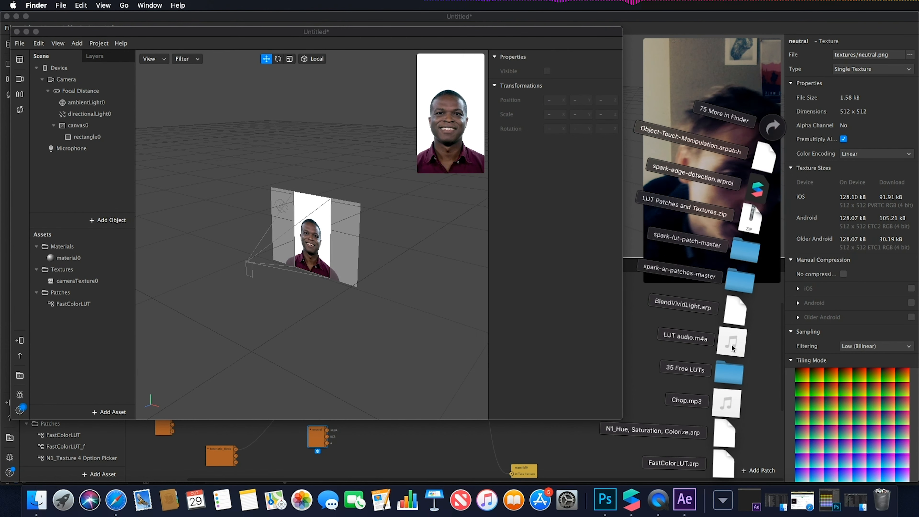
click(741, 282)
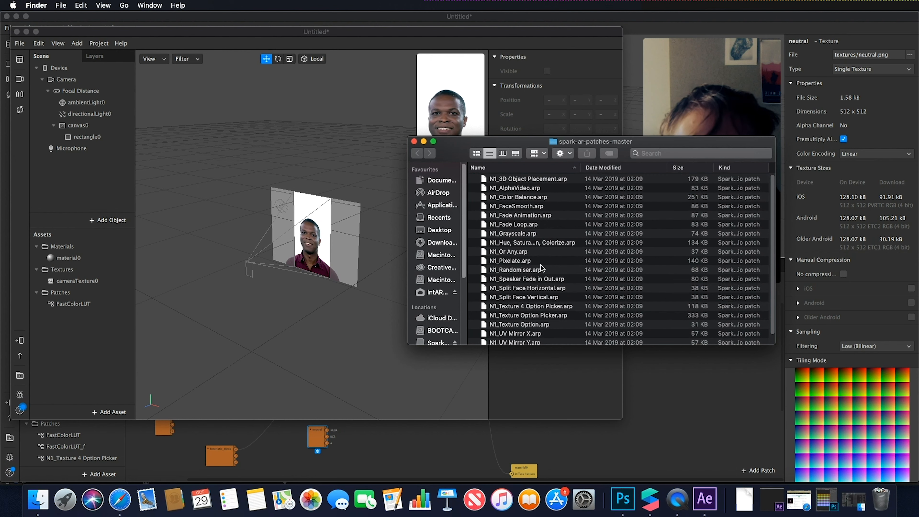
scroll(540, 261, down, 1)
drag(538, 299, 84, 321)
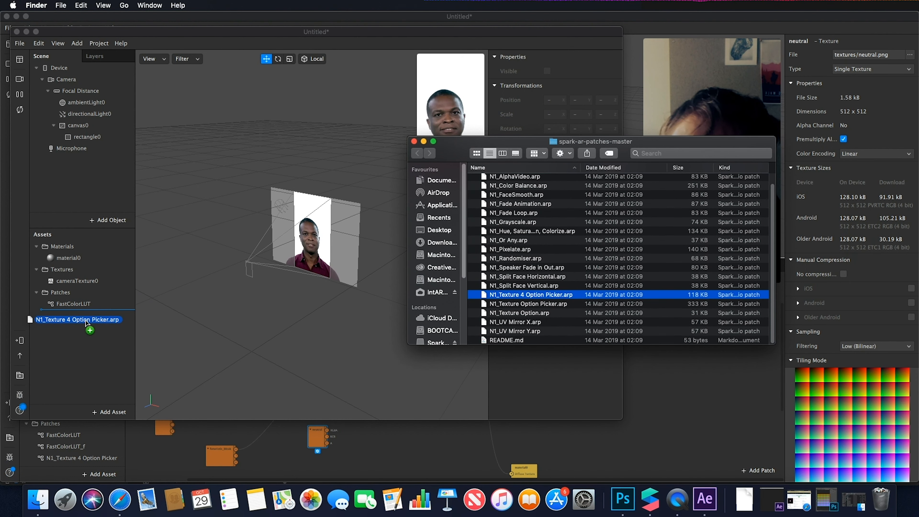
click(703, 147)
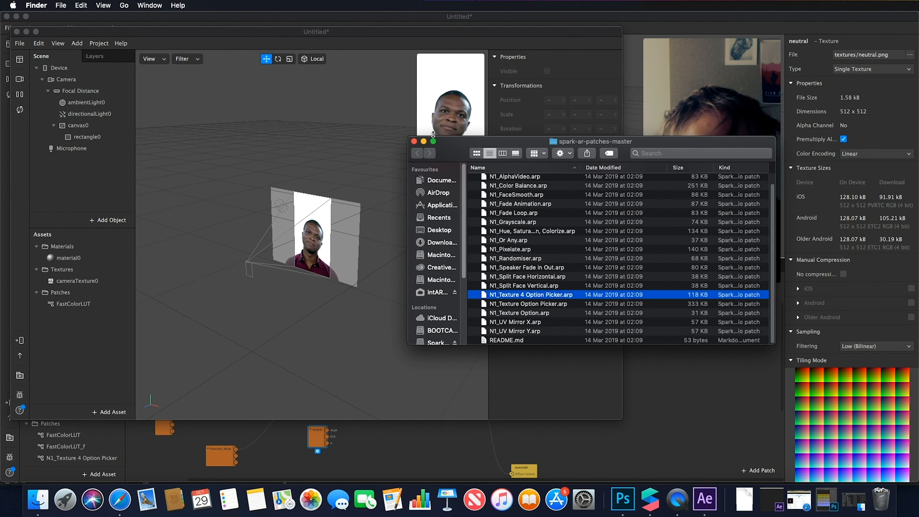
click(427, 142)
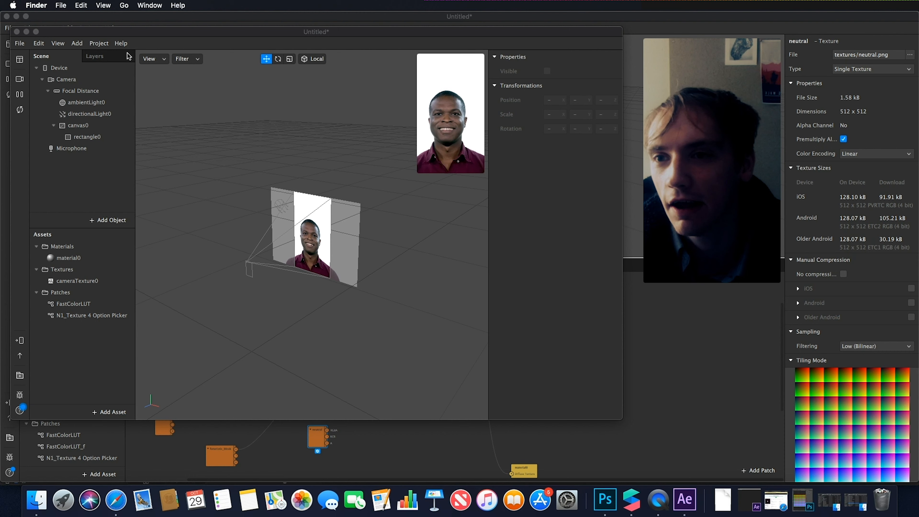
- Show the Patch Editor and add the saved FastColorLUT patch, placing it toward the right side of the graph
click(60, 44)
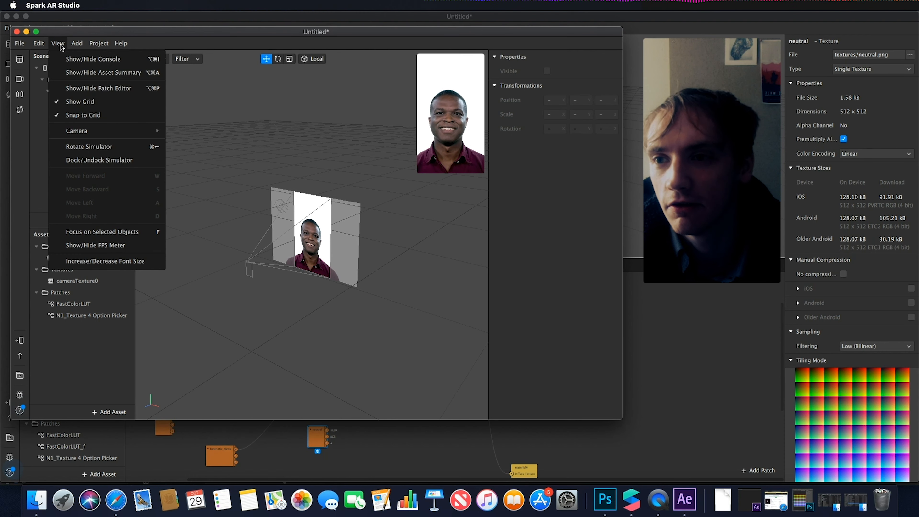
click(89, 88)
double_click(259, 315)
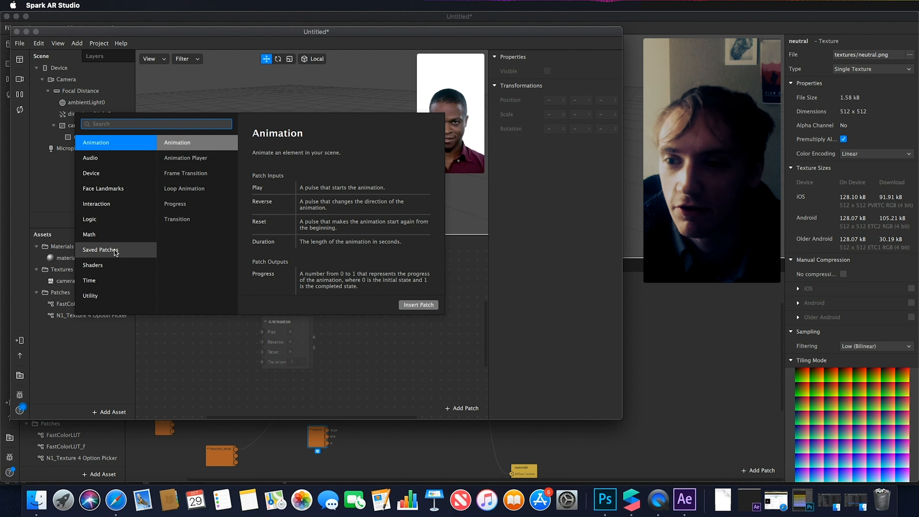
click(104, 252)
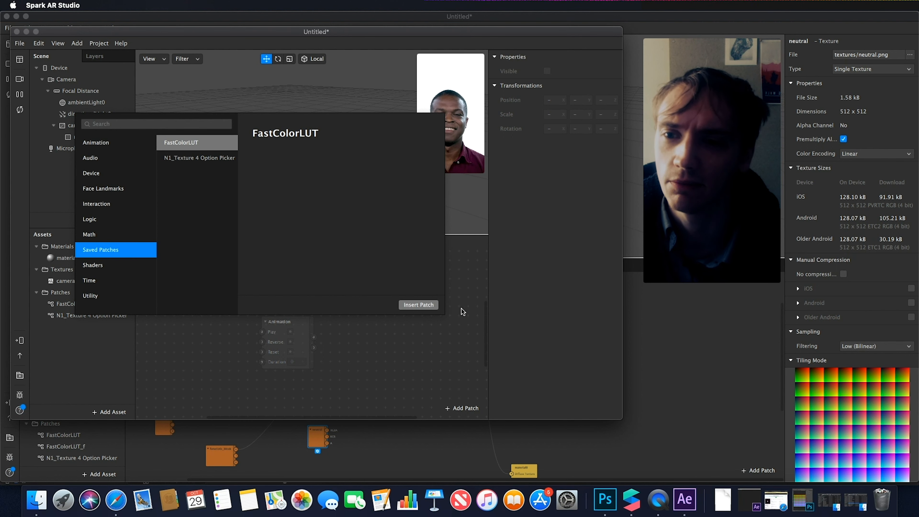
click(419, 306)
drag(293, 327, 415, 289)
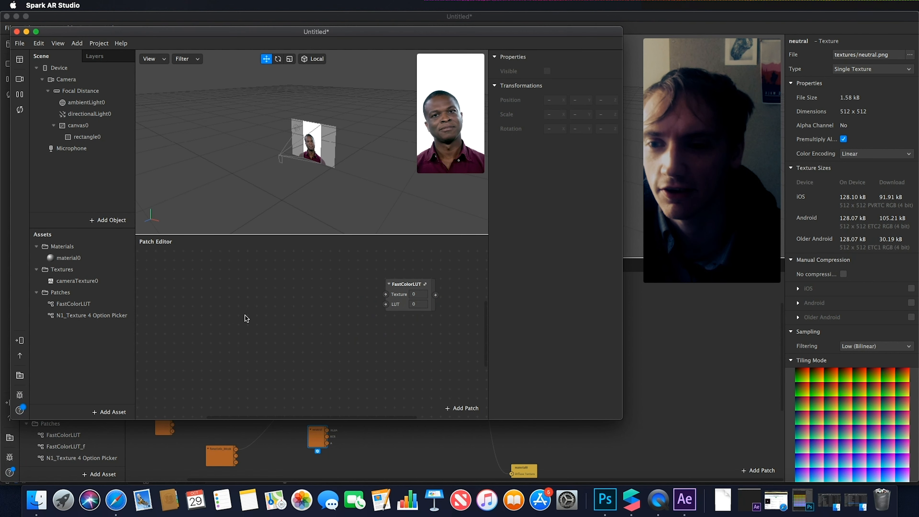
- Add the saved N1_Texture 4 Option Picker patch before FastColorLUT, connect its output to FastColorLUT's Texture input and move the two patches closer together
double_click(247, 319)
click(87, 251)
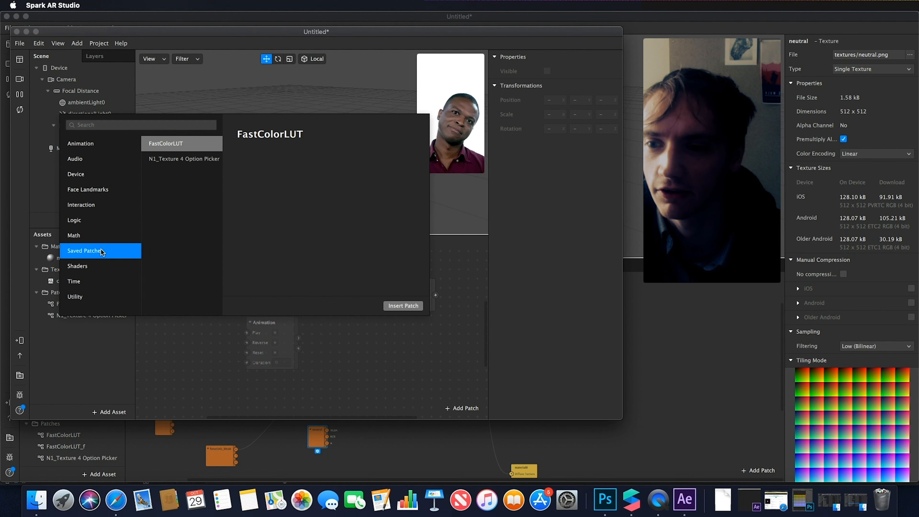
click(169, 163)
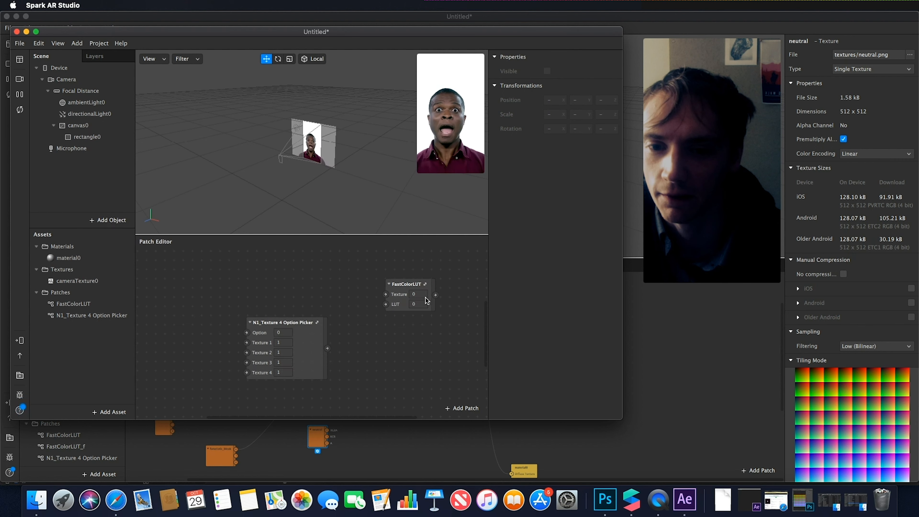
drag(299, 324, 281, 275)
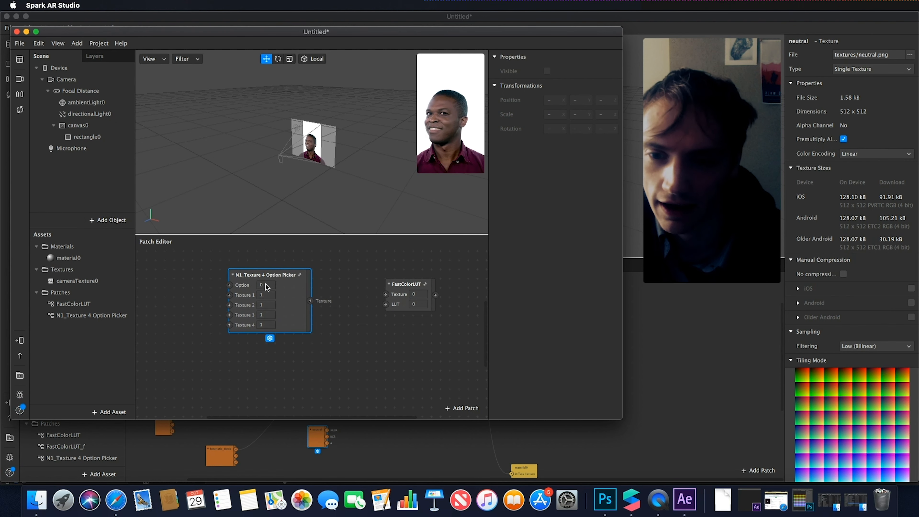
drag(310, 303, 359, 279)
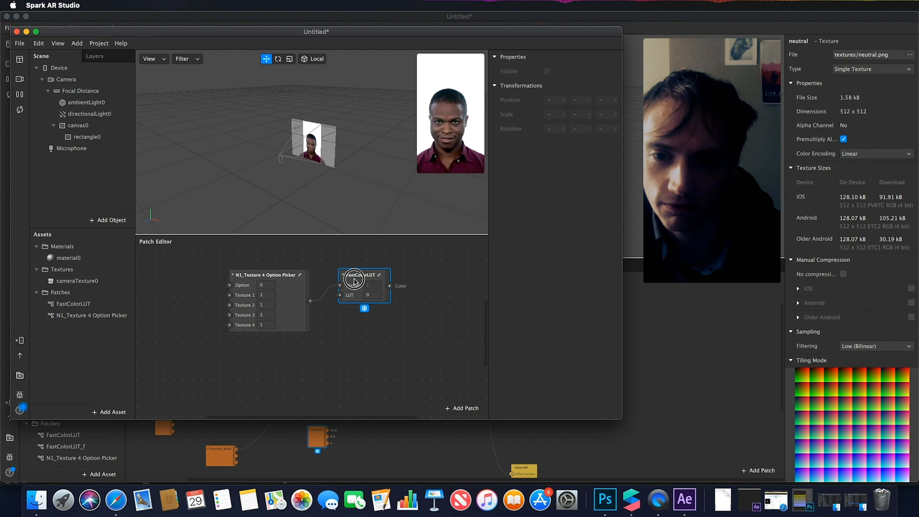
- Create a patch for material0's diffuse texture, place it after FastColorLUT and connect FastColorLUT's Color output to it
click(70, 259)
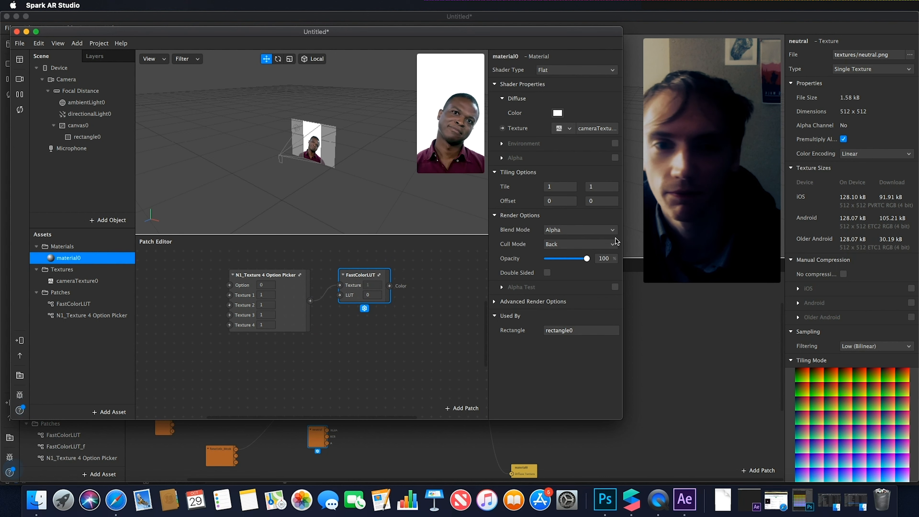
click(503, 128)
drag(341, 346, 454, 284)
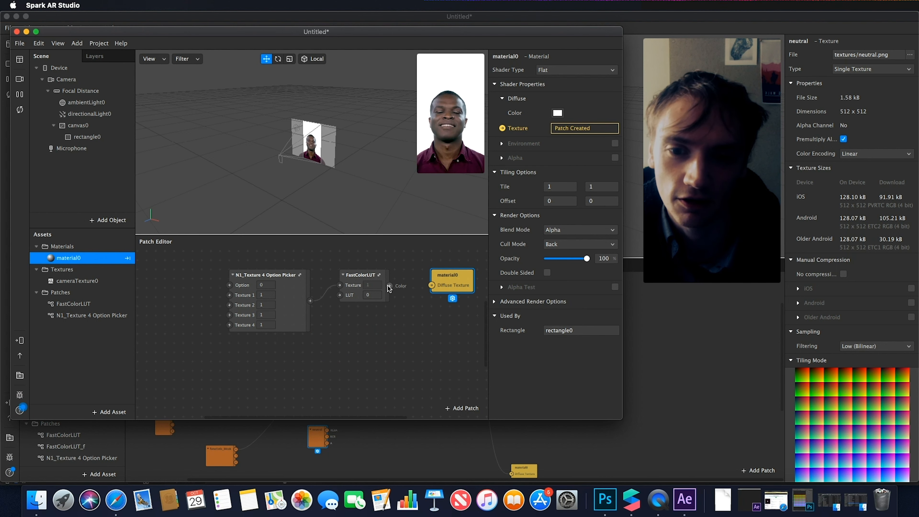
drag(391, 286, 433, 285)
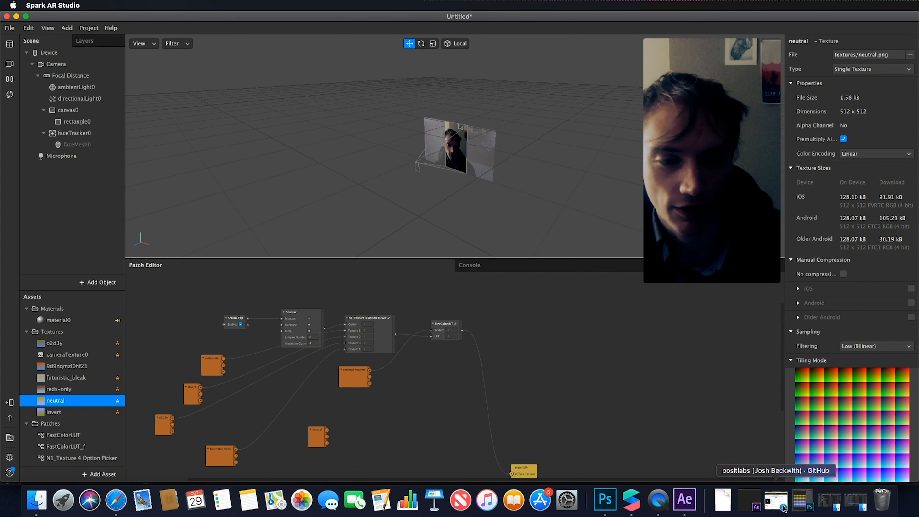
- Bring the new project's window forward, reroute the option picker's output to FastColorLUT's LUT input and move the picker below FastColorLUT
right_click(631, 499)
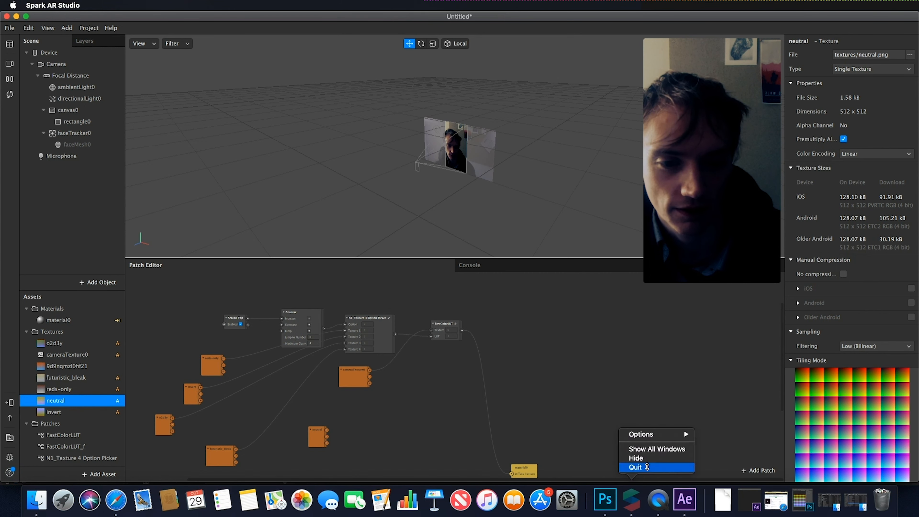
click(652, 449)
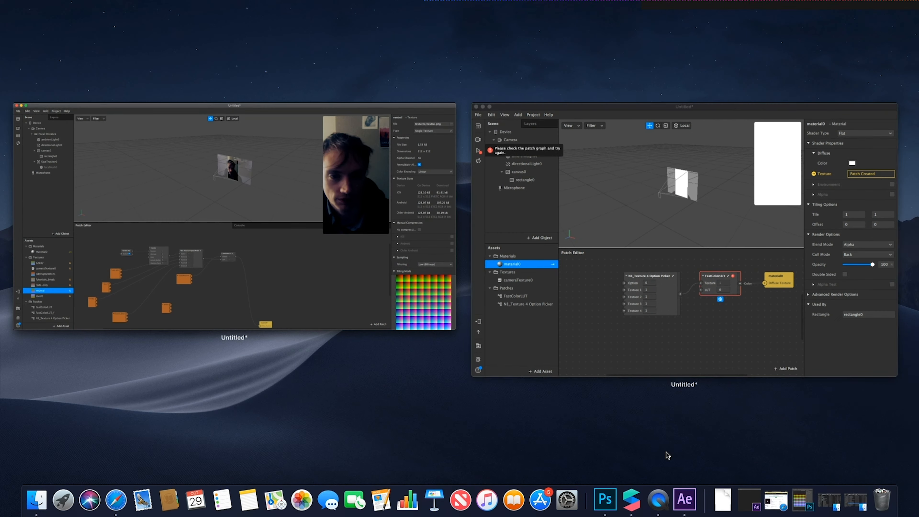
click(607, 273)
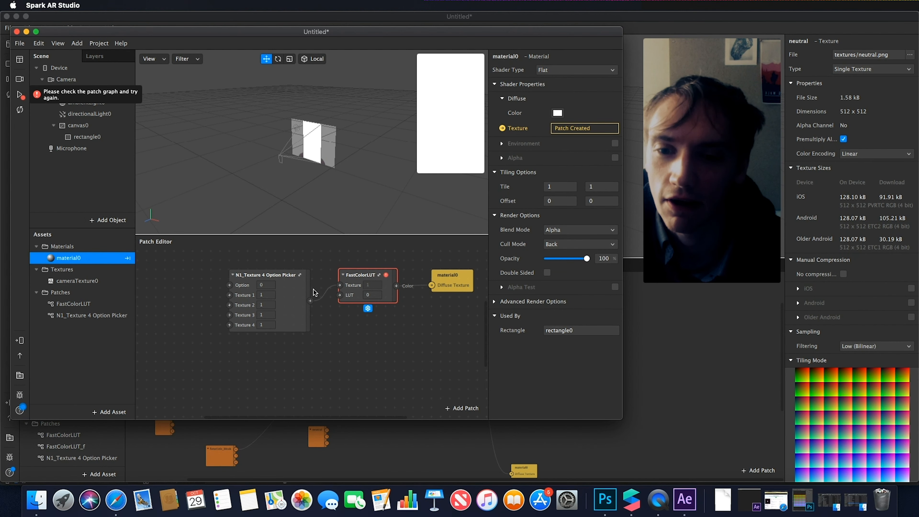
drag(310, 301, 342, 295)
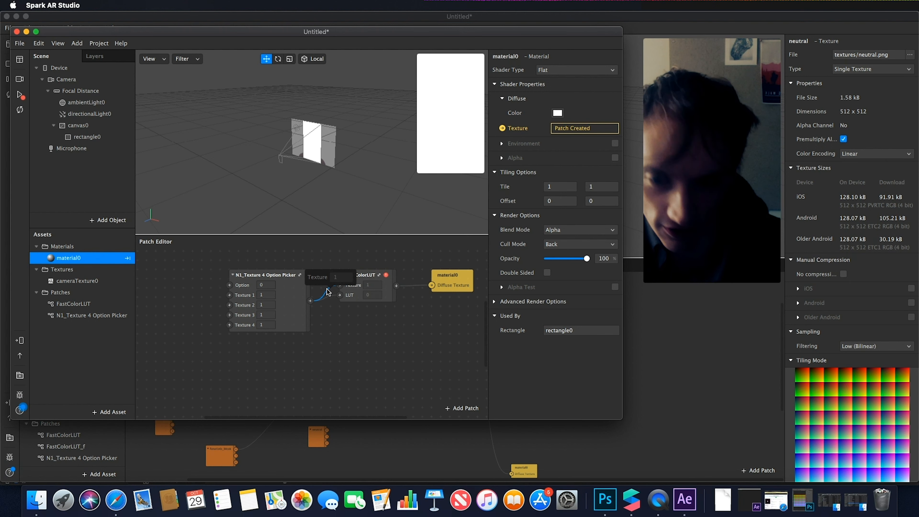
drag(282, 282, 272, 318)
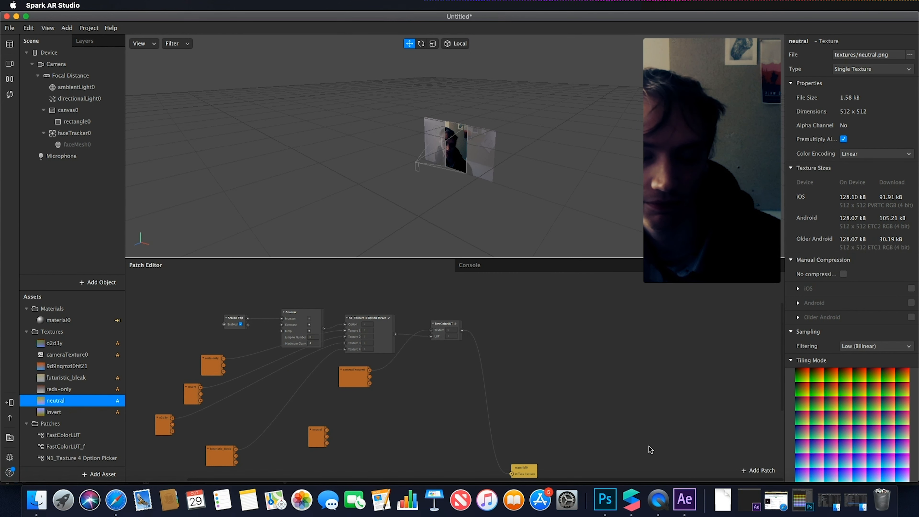
- In the new project's window, add cameraTexture0 to the patch graph and connect its RGBA output to FastColorLUT's Texture input
right_click(631, 500)
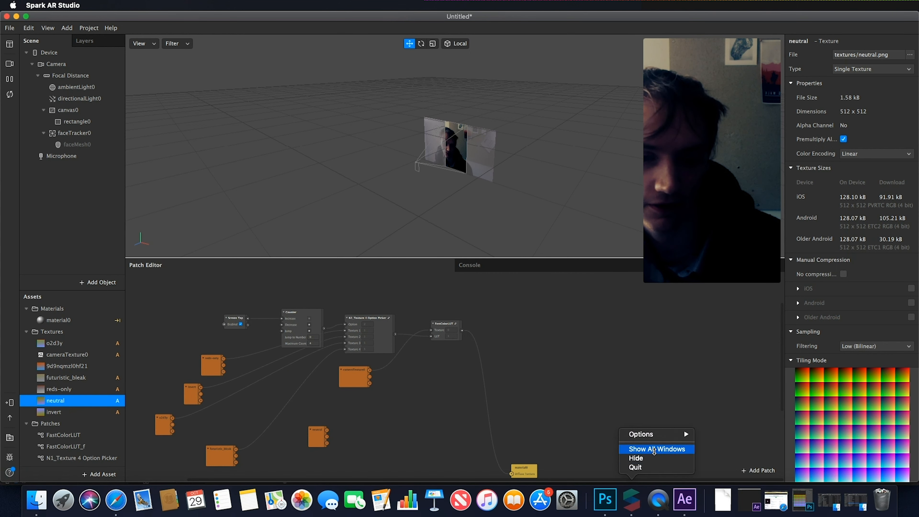
click(648, 447)
click(703, 299)
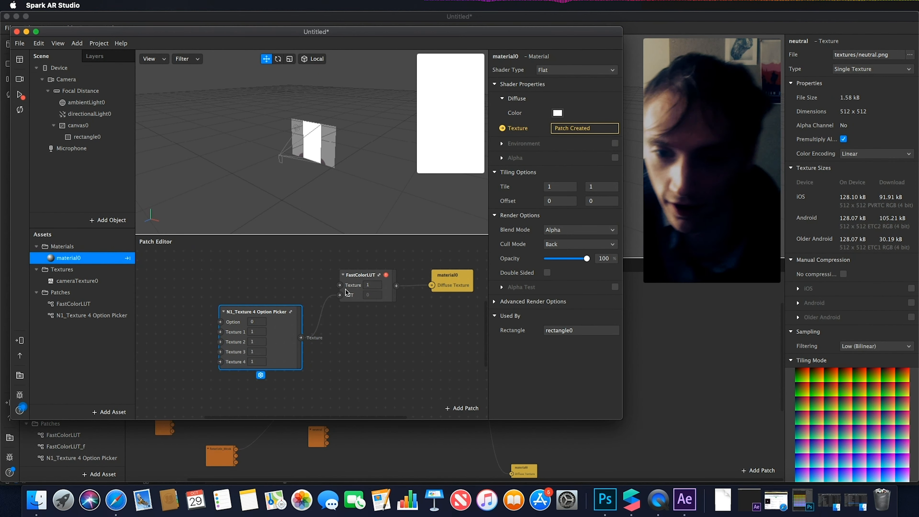
click(80, 282)
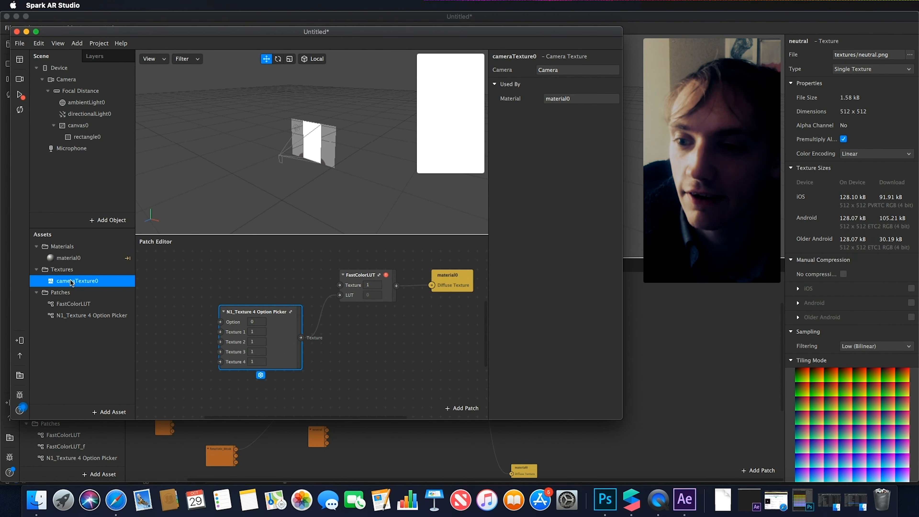
drag(80, 288, 341, 288)
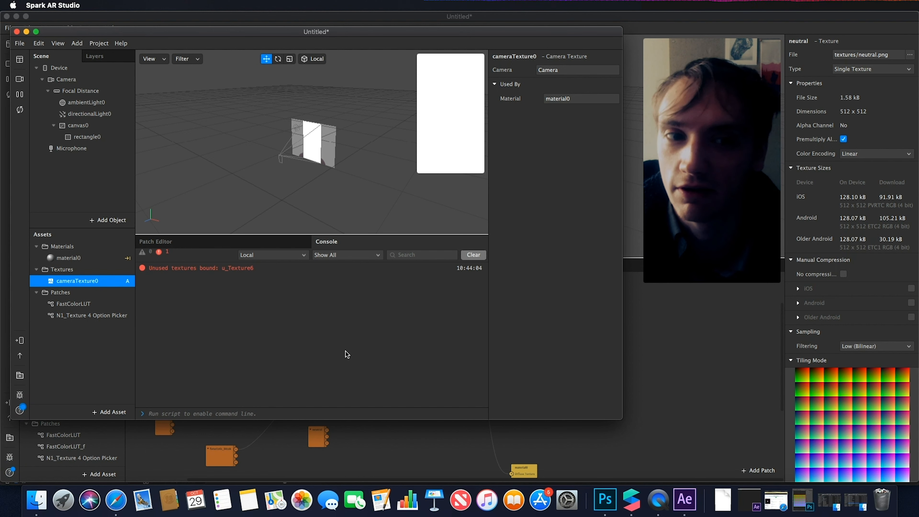
click(176, 245)
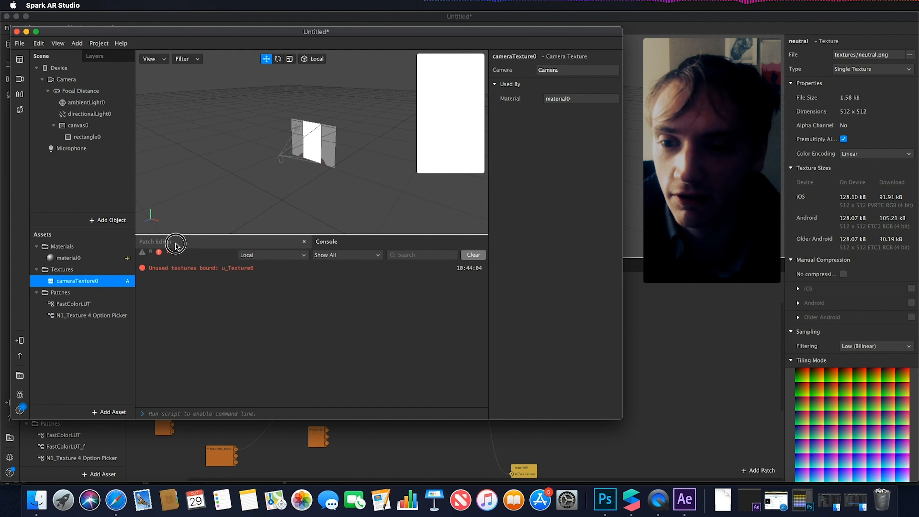
click(185, 307)
- Import filmstock_50.png, moonlight.png, infra-false-color.png and horror_blue.png from the textures folder of spark-lut-patch-master into the project assets
click(722, 499)
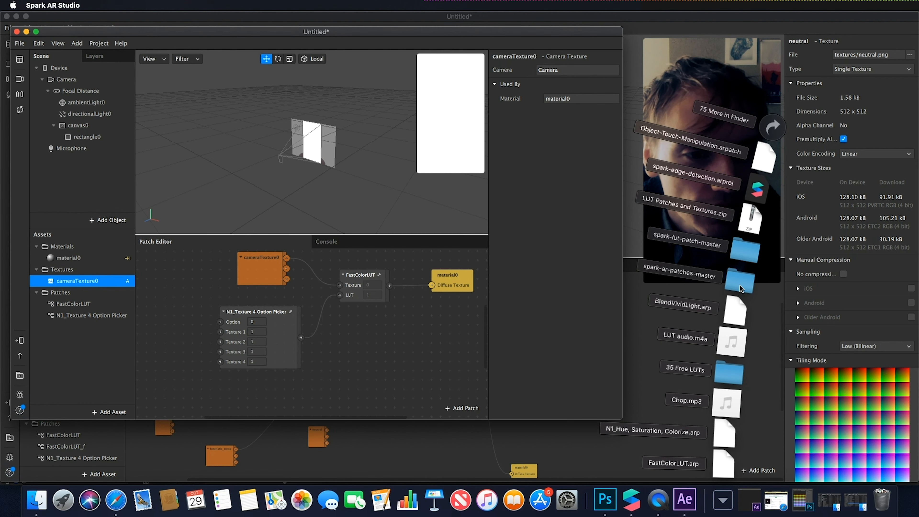
click(745, 250)
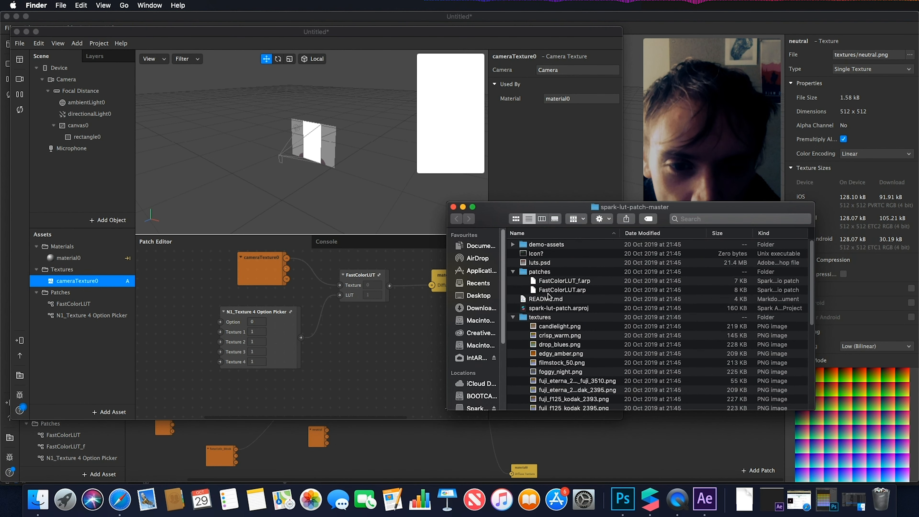
scroll(546, 319, down, 2)
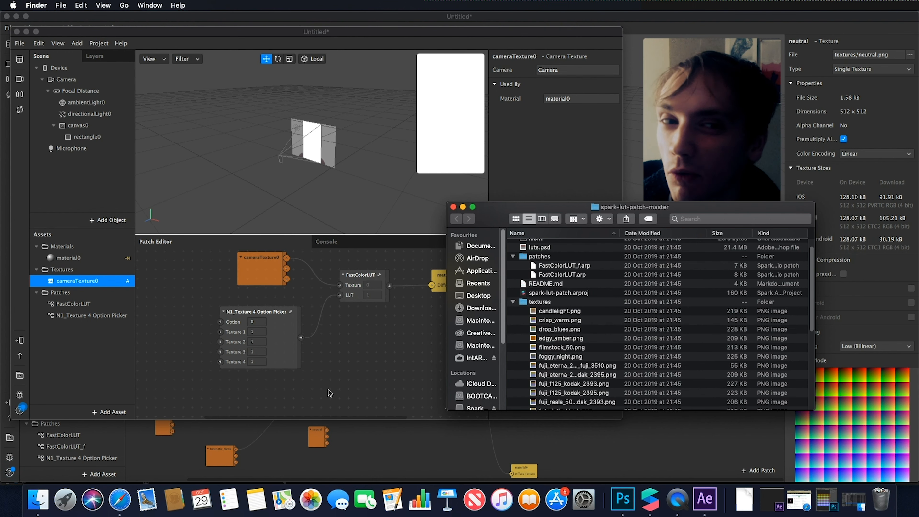
click(565, 348)
scroll(567, 358, down, 10)
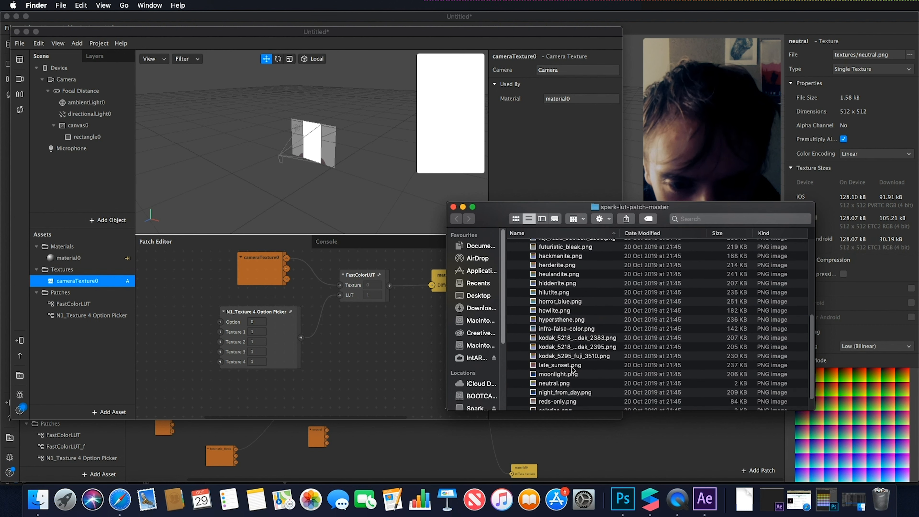
click(557, 374)
super+click(557, 328)
super+click(564, 301)
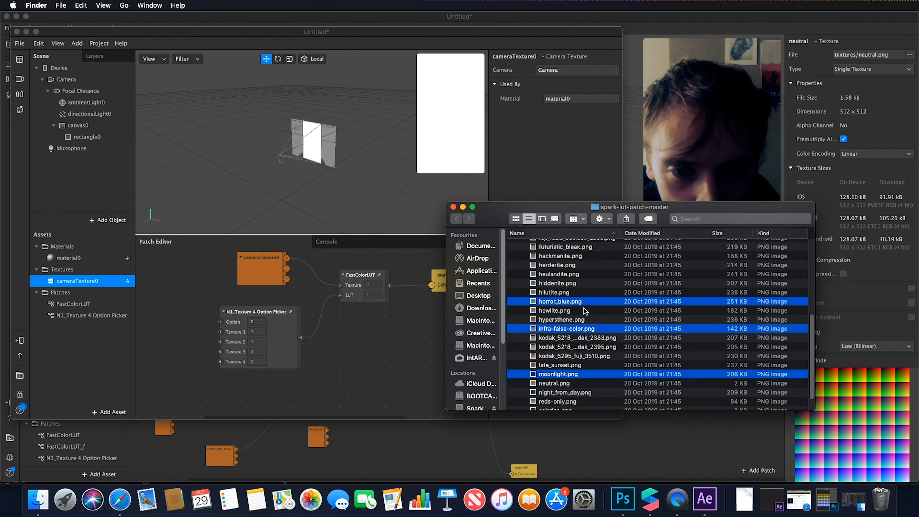
drag(576, 302, 88, 331)
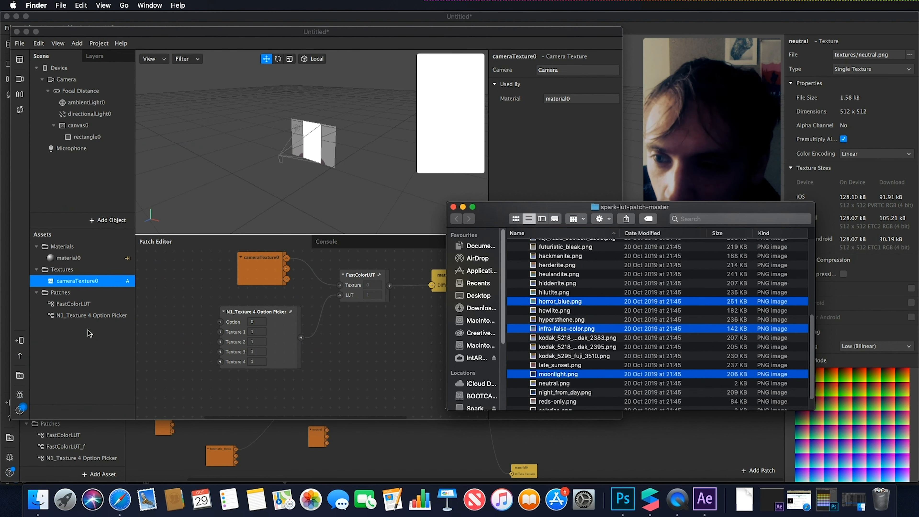
- Preview the imported infra-false-color and moonlight textures, and add filmstock_50 to the patch graph beside cameraTexture0
click(102, 358)
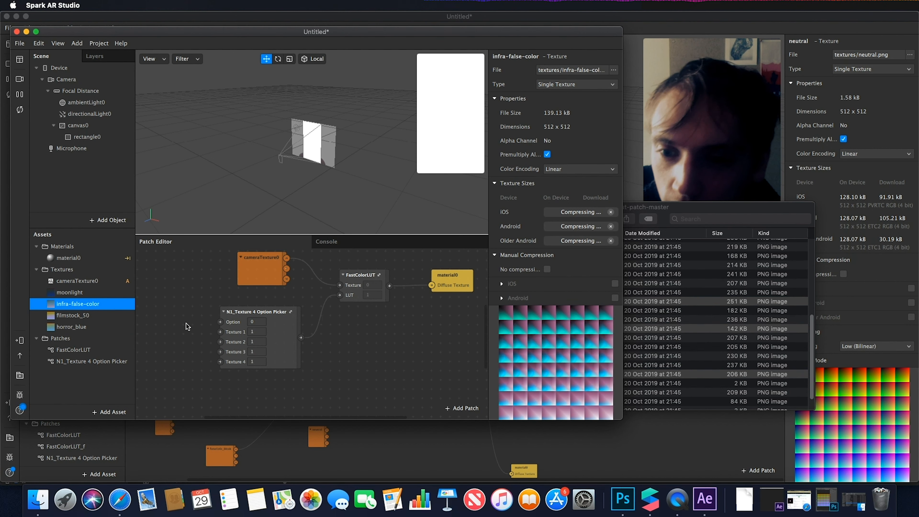
key(Up)
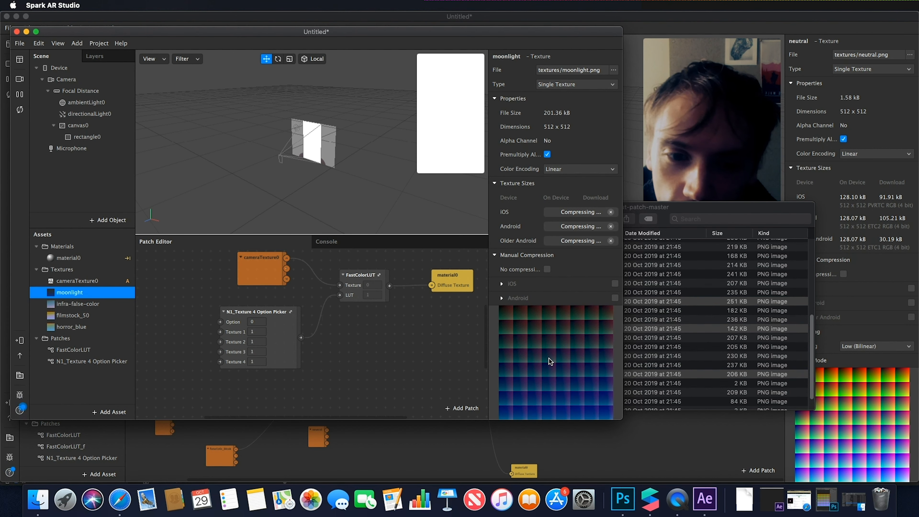
click(80, 315)
drag(80, 316, 175, 283)
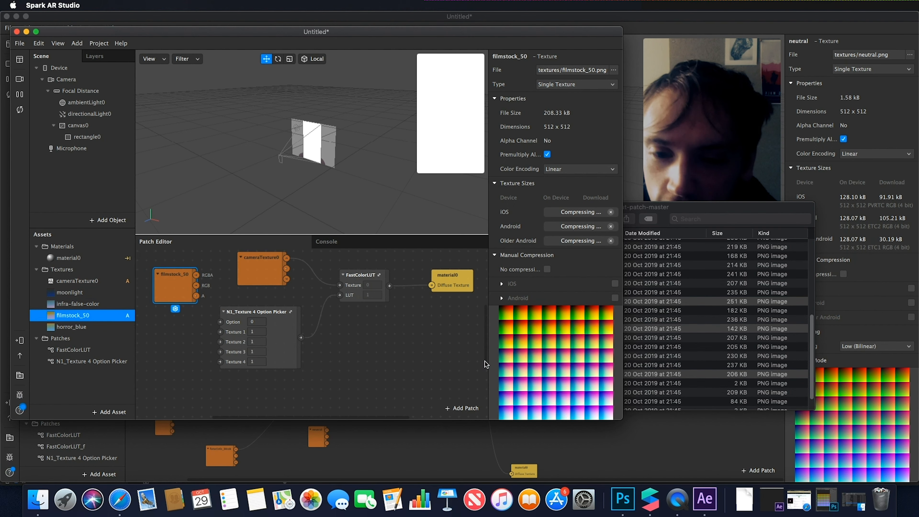
- Close the spark-lut-patch-master Finder window and enlarge the new project's window to give the Patch Editor more height
click(667, 211)
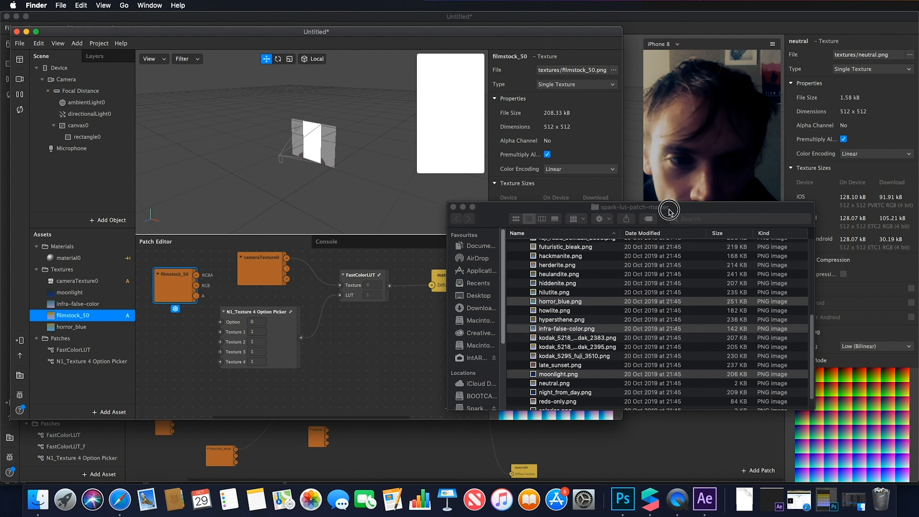
click(453, 207)
drag(621, 420, 635, 482)
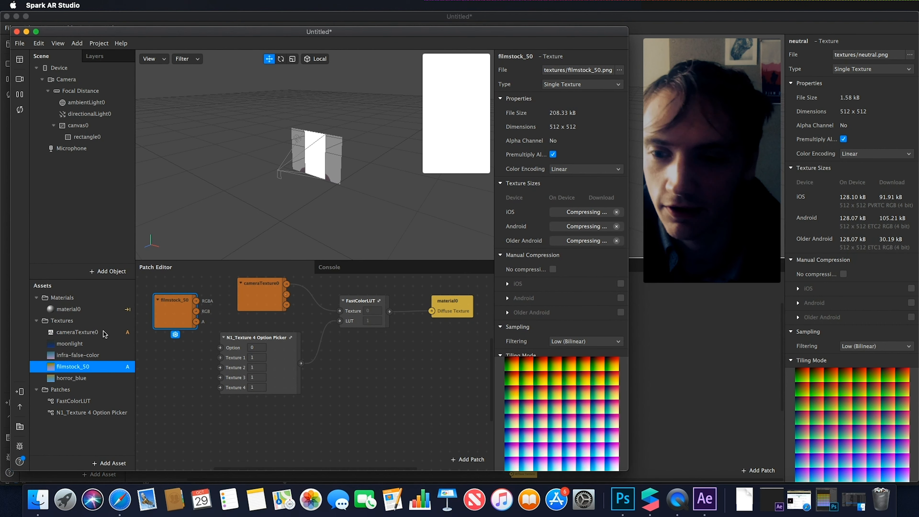
- Add the horror_blue, moonlight and infra-false-color textures to the patch graph, stacked below filmstock_50
drag(185, 367, 165, 371)
drag(96, 343, 302, 449)
drag(220, 400, 149, 429)
drag(91, 362, 434, 469)
drag(317, 441, 315, 440)
drag(260, 422, 160, 478)
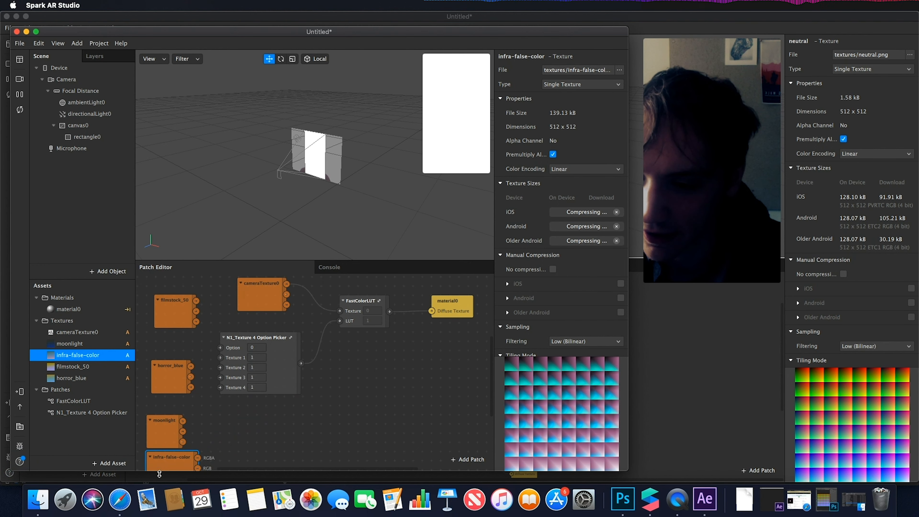
- Connect the four LUT textures to the option picker's Texture 1 to 4 inputs and move filmstock_50 below the picker
drag(195, 300, 220, 368)
drag(183, 421, 220, 377)
drag(198, 458, 219, 387)
drag(178, 318, 252, 447)
drag(343, 468, 292, 467)
- Search the patch library for "screen" and add a Screen Tap patch in the free space before the option picker
right_click(177, 303)
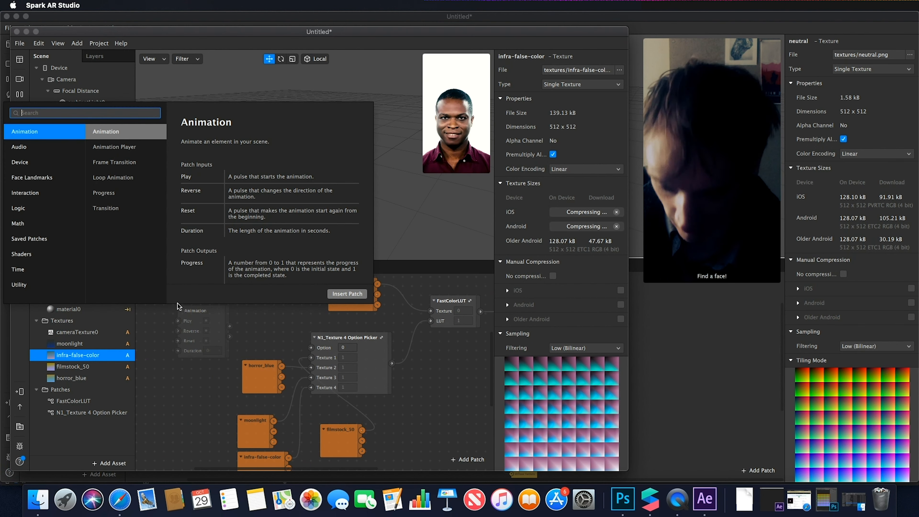
text(scrrn)
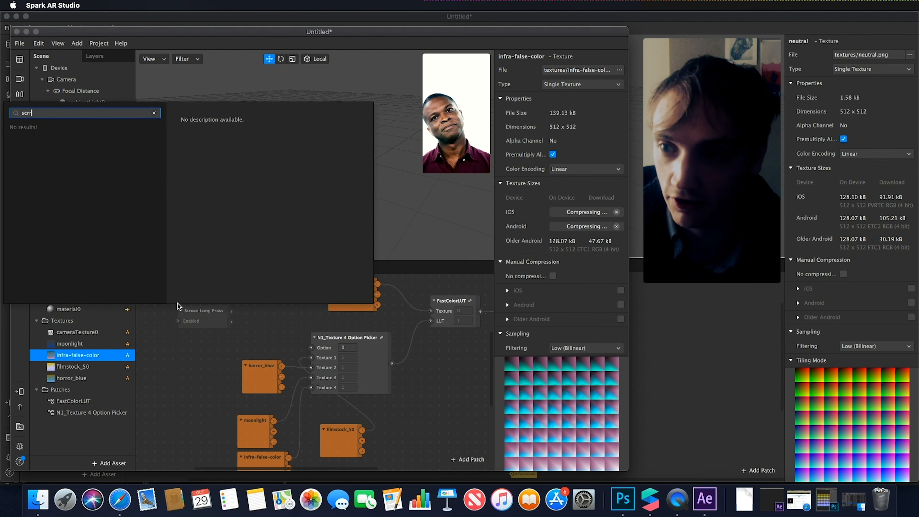
key(BackSpace)
text(e)
text(n)
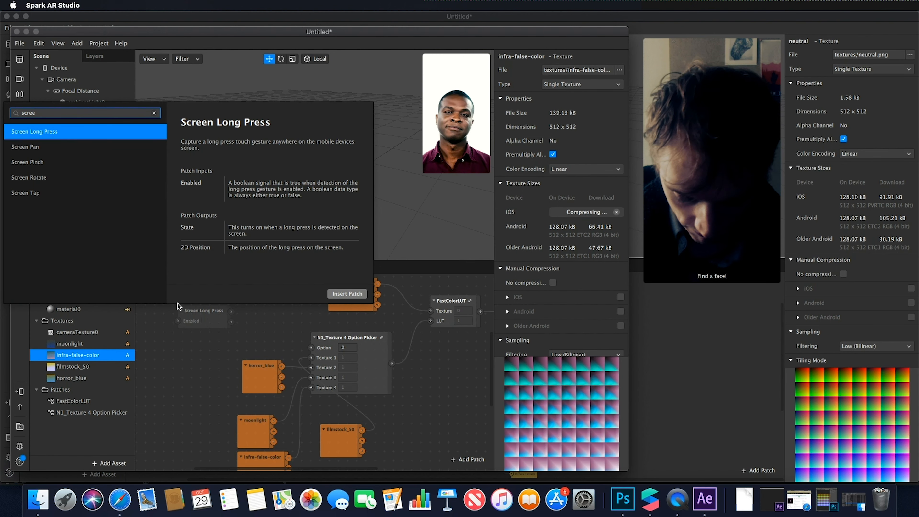
click(59, 194)
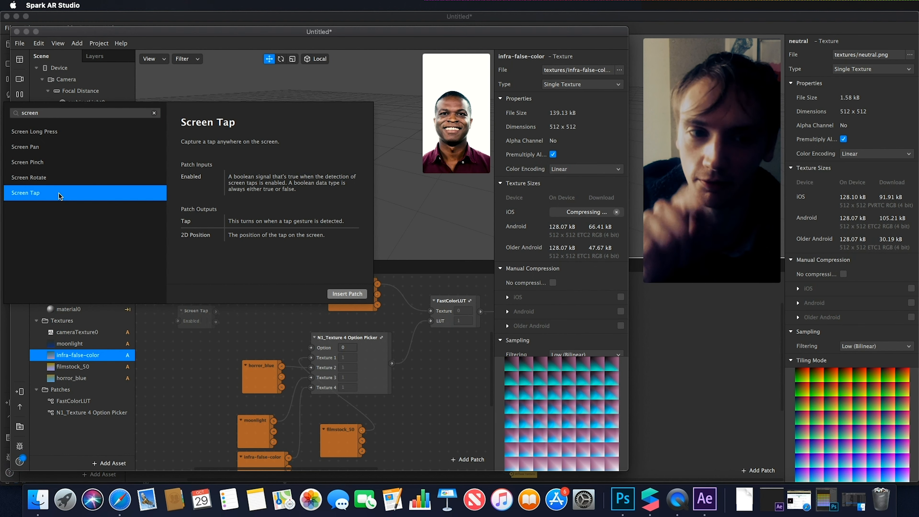
click(336, 293)
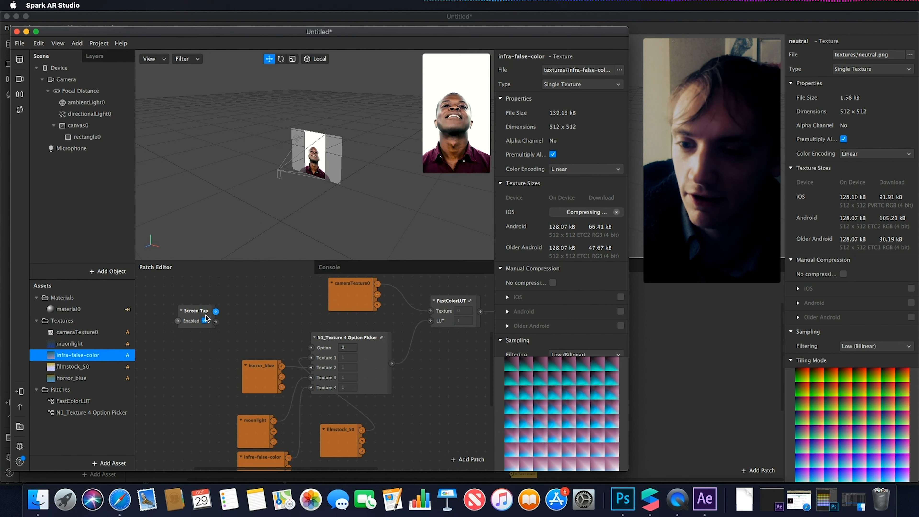
- Add a Counter patch from the Screen Tap patch's Tap output
drag(216, 311, 242, 322)
text(counter)
click(400, 310)
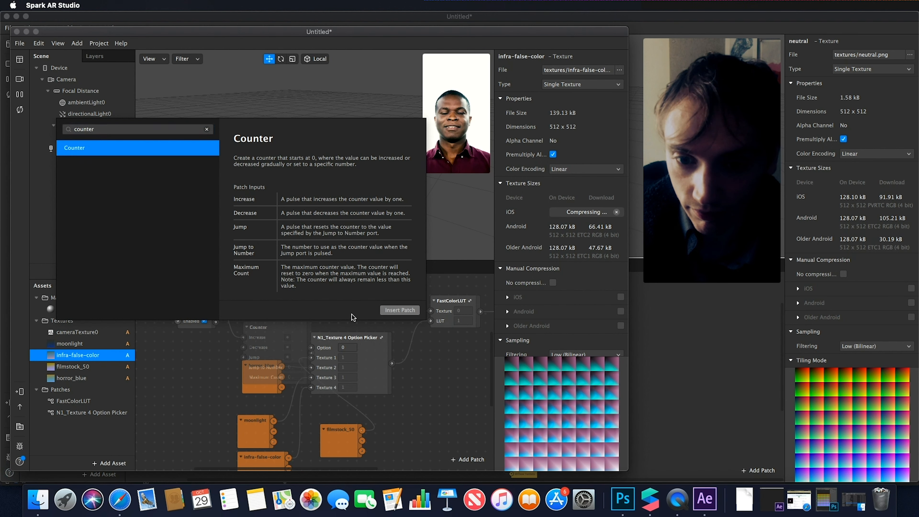
- Connect the Counter's Count output to the option picker's Option input and set the Counter's Maximum Count to 4
drag(250, 275, 250, 272)
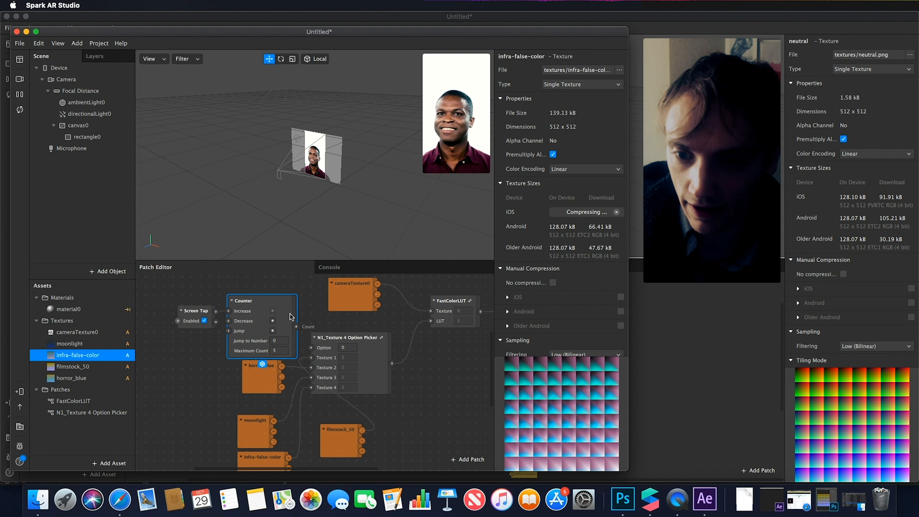
drag(296, 327, 312, 351)
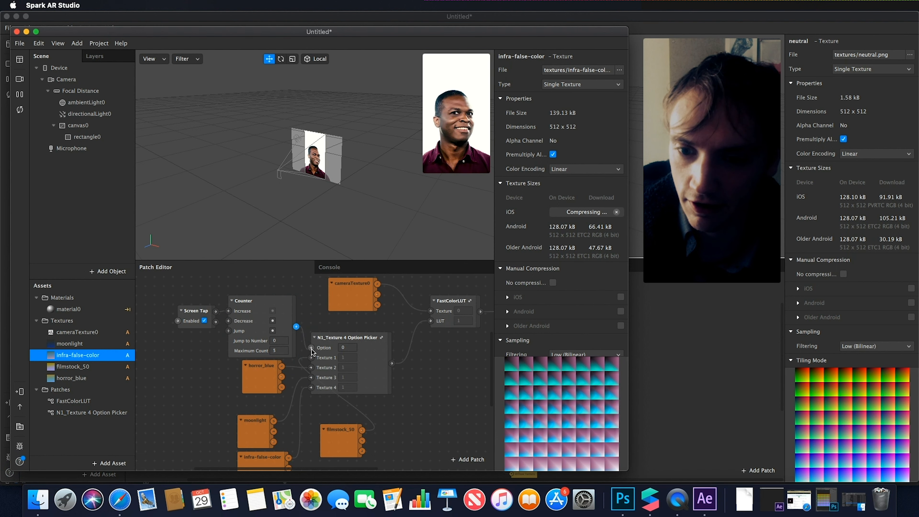
click(279, 350)
text(4)
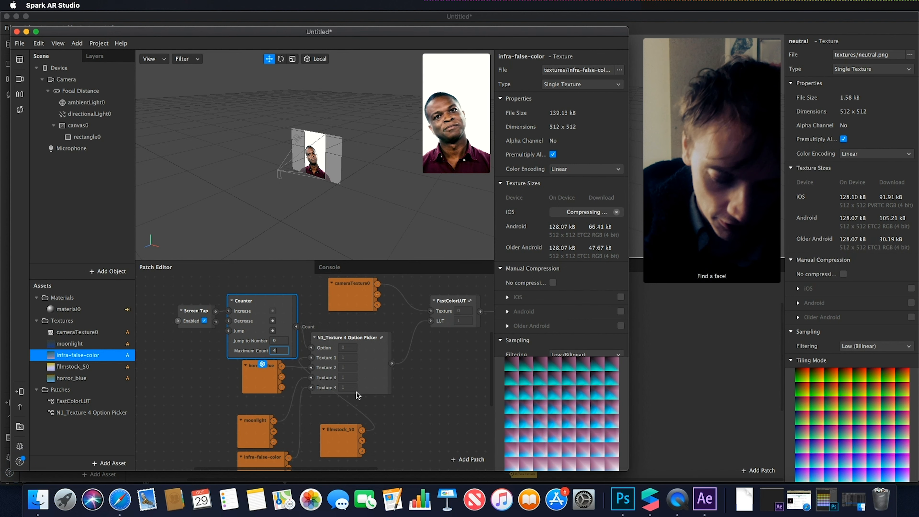
key(Return)
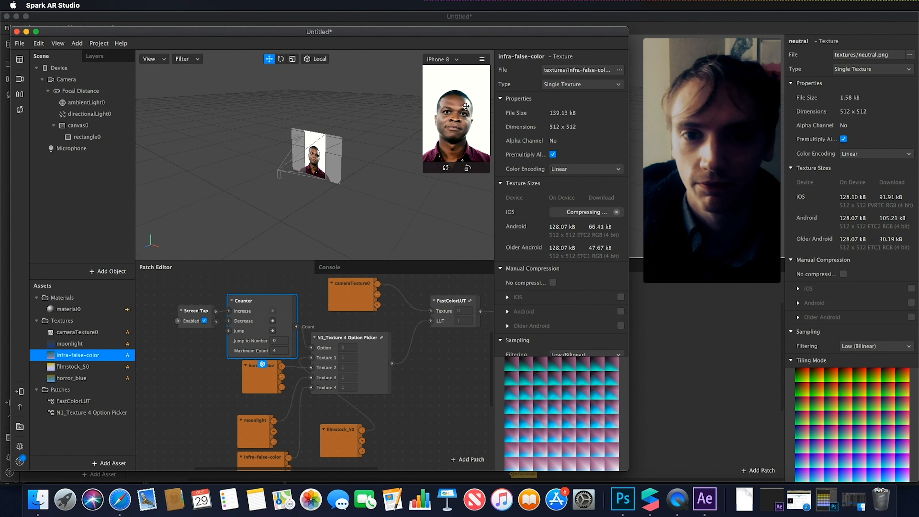
- Turn on Simulate Touch for the preview device and tap the preview to cycle through the LUTs
click(485, 59)
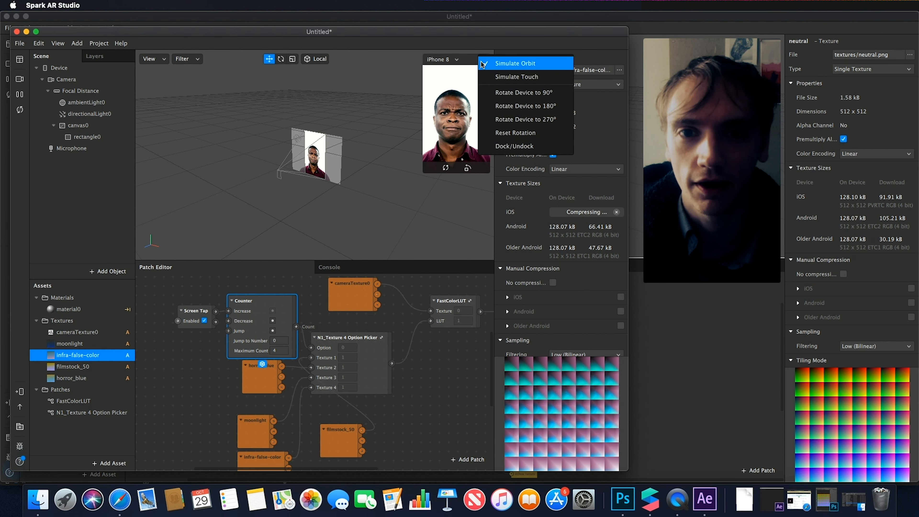
click(505, 77)
click(467, 149)
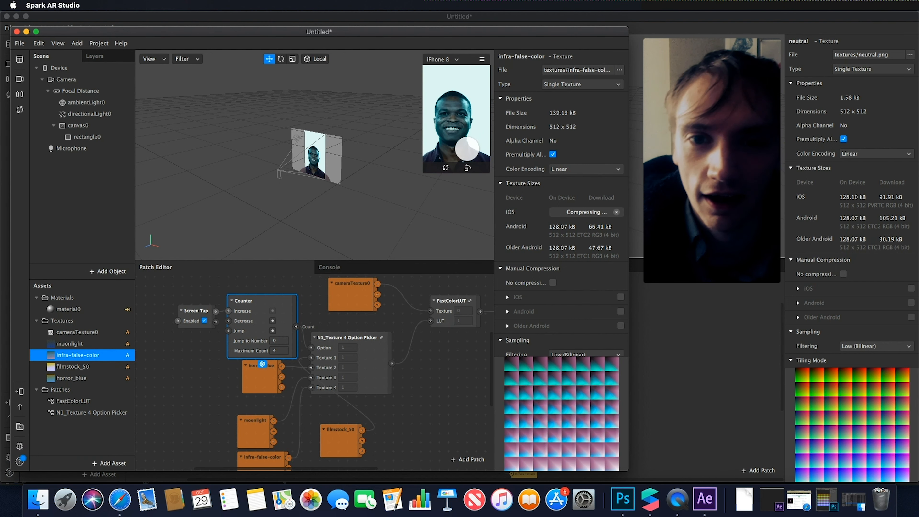
click(485, 148)
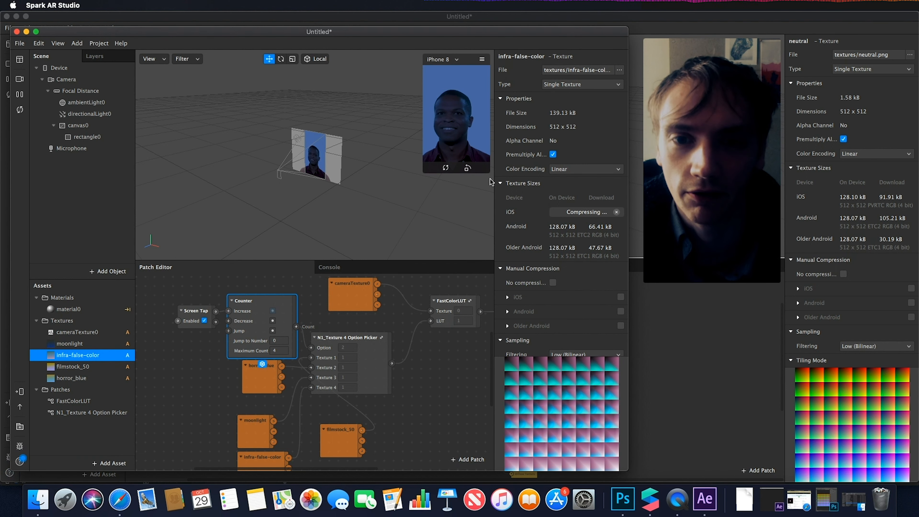
click(462, 126)
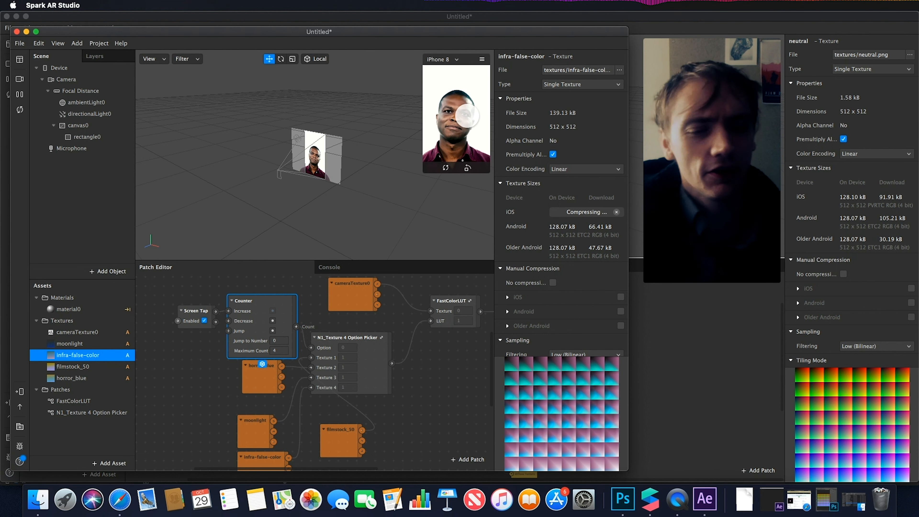
- Examine the whole patch graph, from Screen Tap and the LUT textures through FastColorLUT to material0's Diffuse Texture
drag(350, 470, 414, 471)
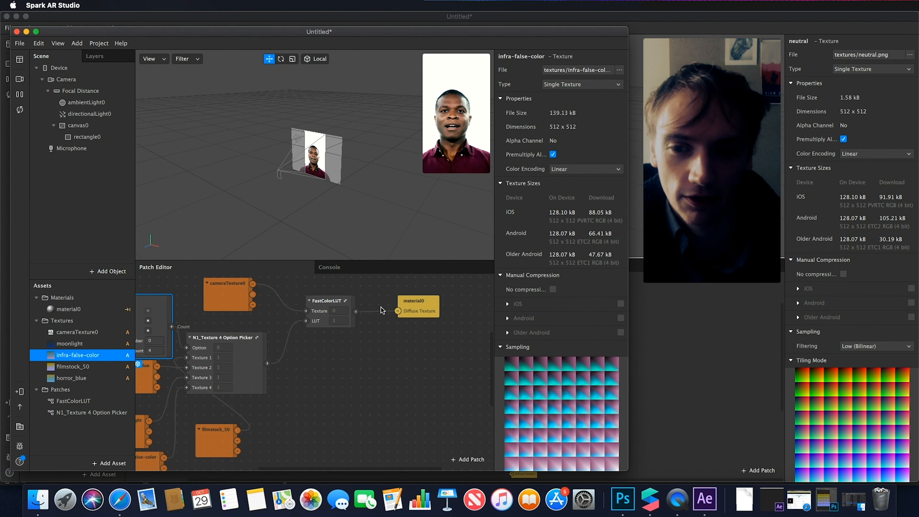
click(224, 306)
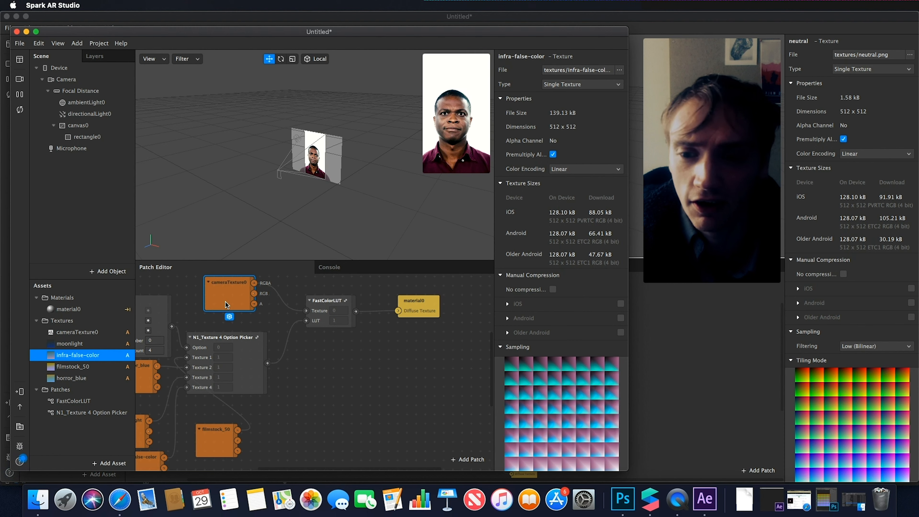
scroll(334, 385, down, 5)
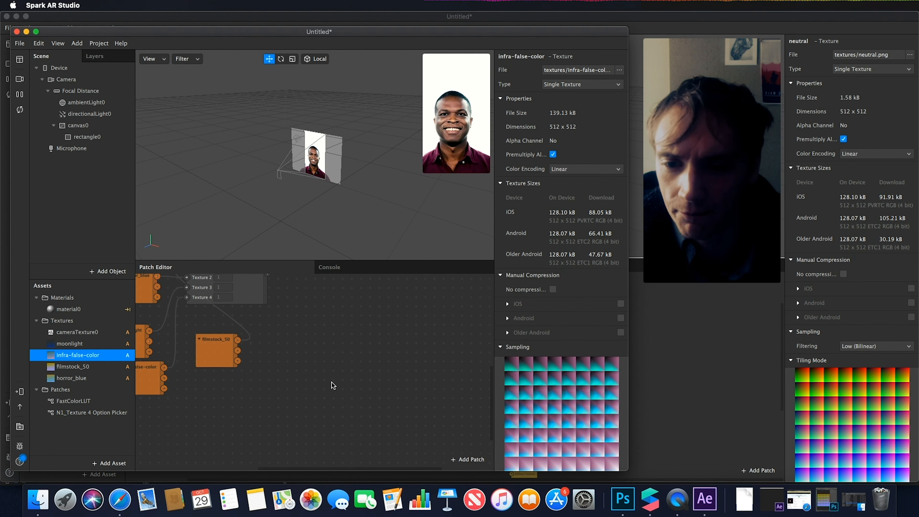
scroll(331, 385, up, 6)
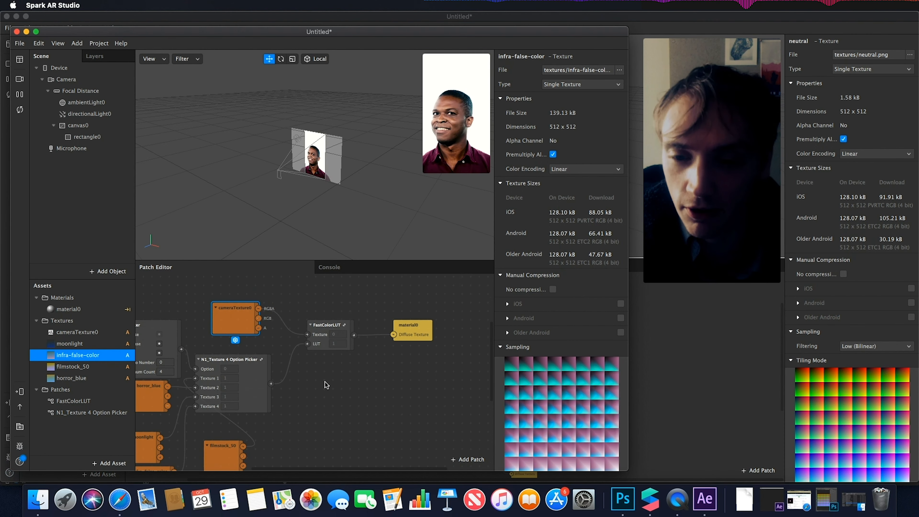
scroll(326, 385, down, 3)
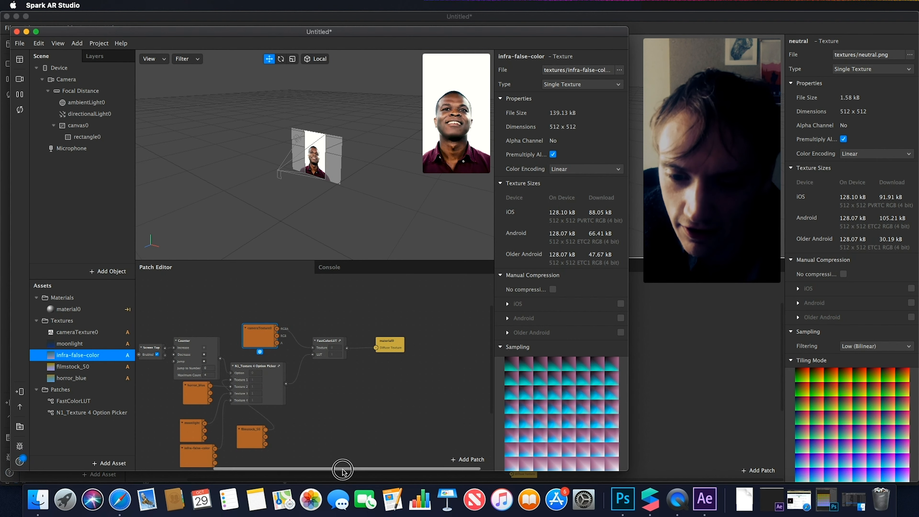
scroll(326, 467, up, 3)
scroll(325, 467, left, 2)
scroll(347, 392, down, 2)
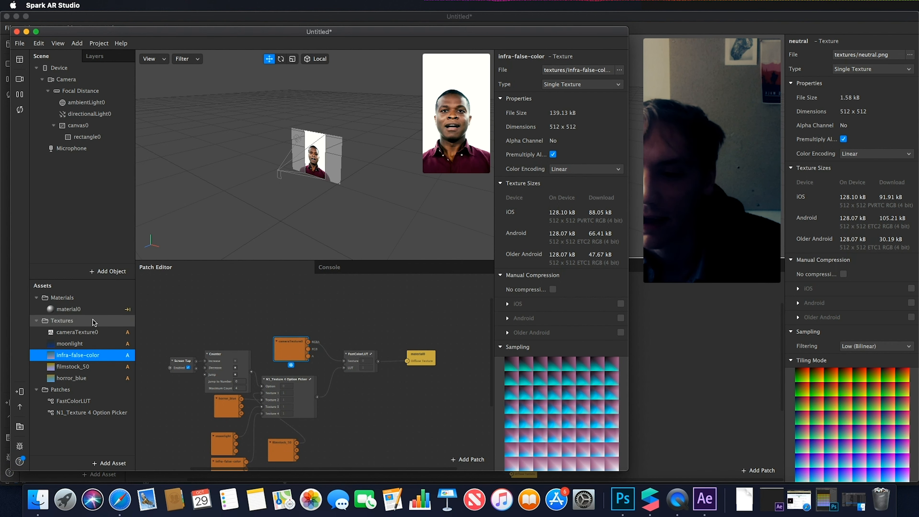
- Enable No compression for the moonlight, infra-false-color, filmstock_50 and horror_blue textures together
click(80, 344)
shift+click(78, 379)
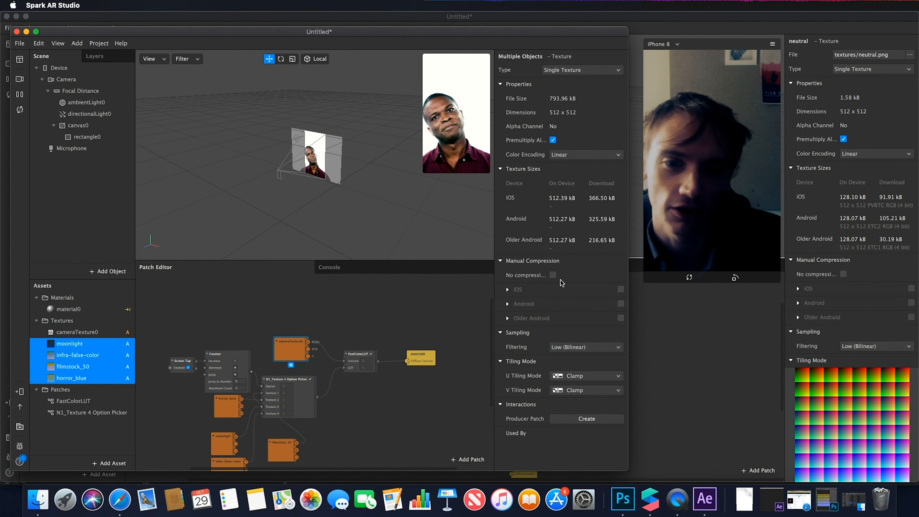
click(553, 275)
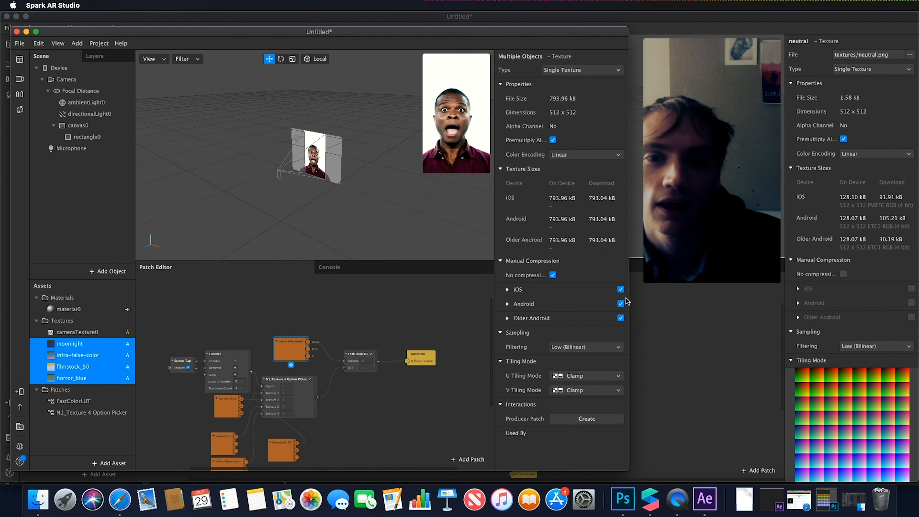
- Try sRGB color encoding on the four LUT textures while tapping through the preview, and restore Linear
click(567, 157)
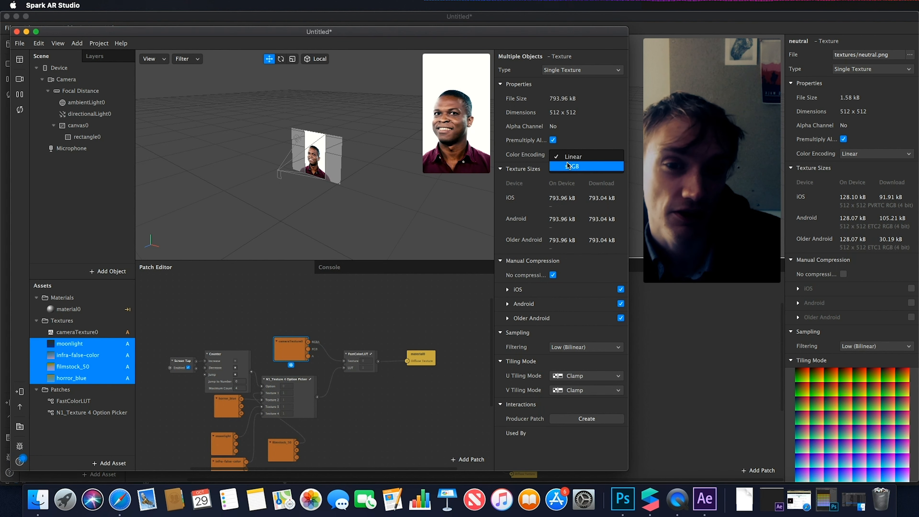
click(586, 168)
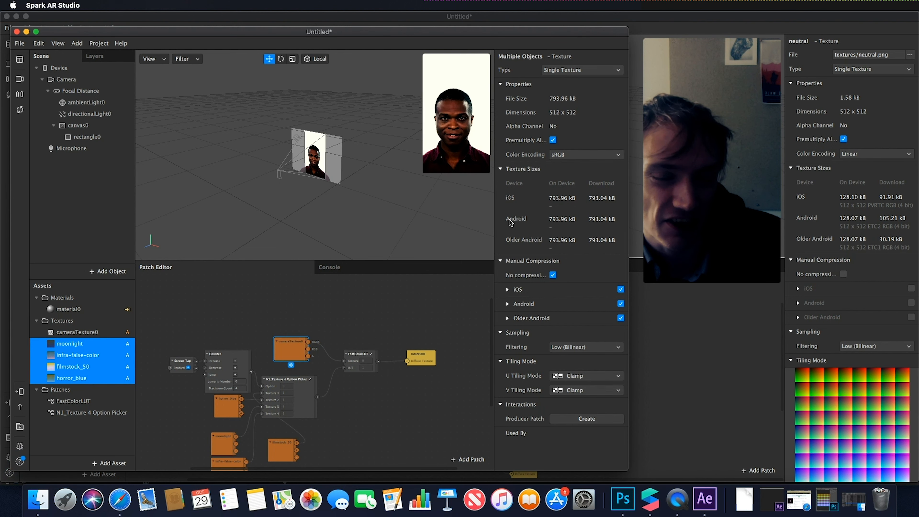
click(460, 132)
click(464, 131)
click(465, 132)
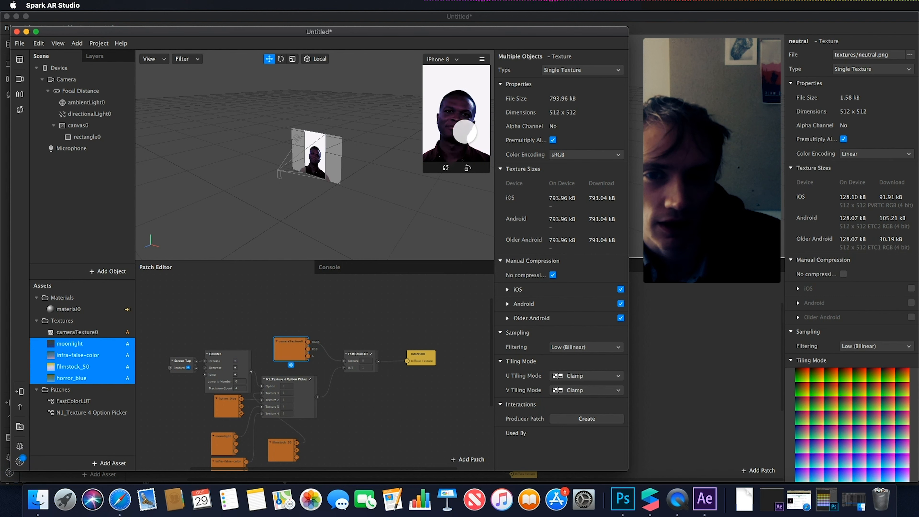
click(578, 160)
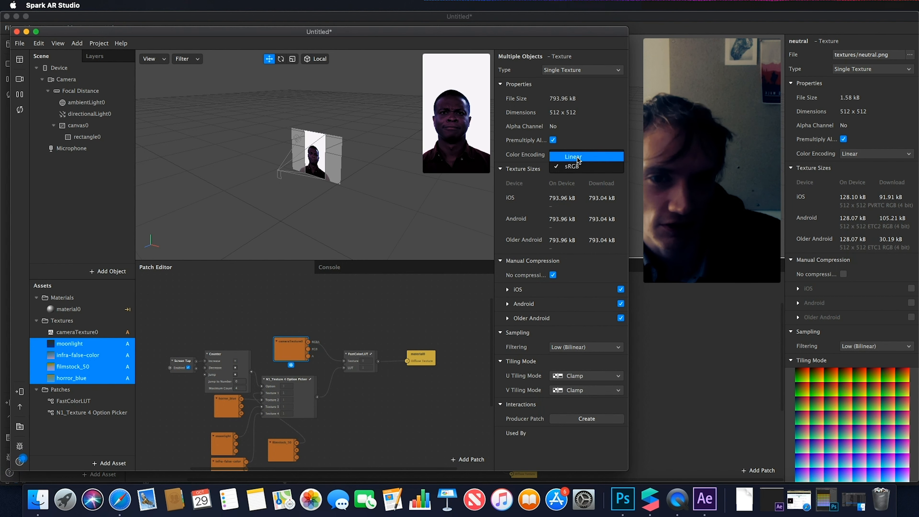
click(578, 157)
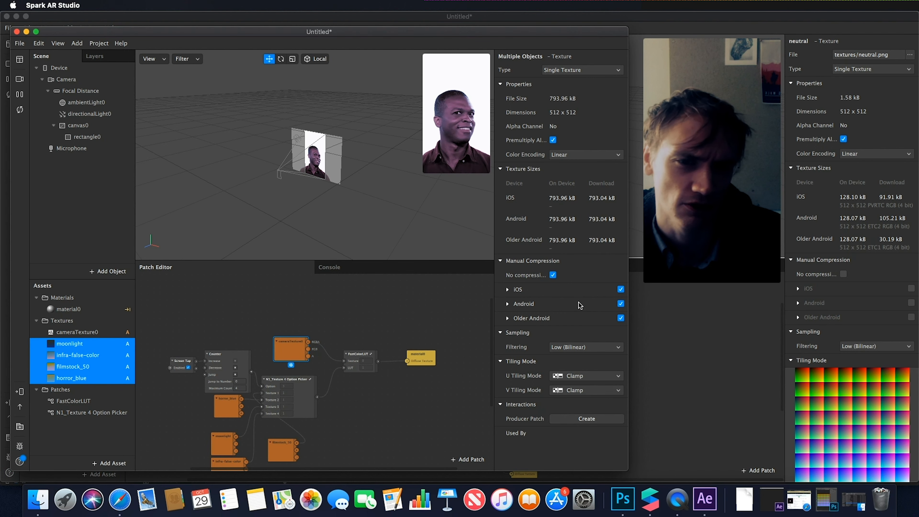
- Set the sampling filtering of the four selected LUT textures to None
click(576, 349)
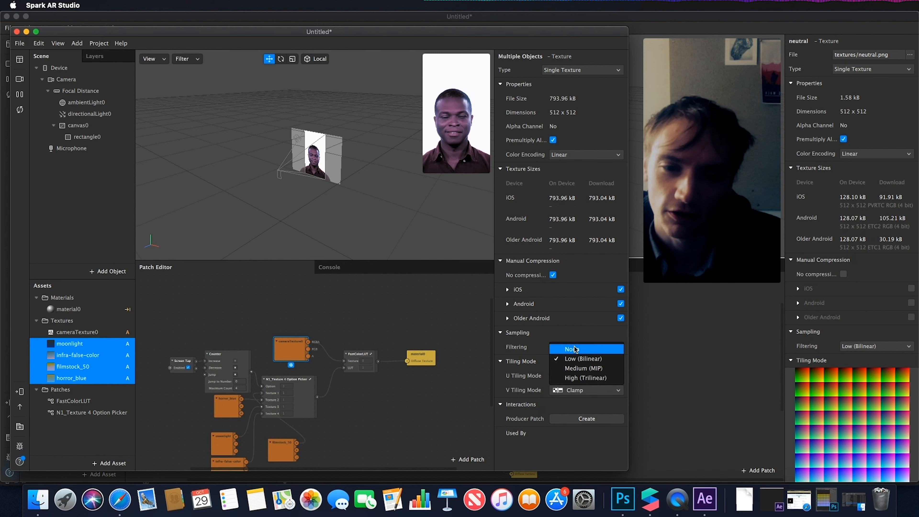
click(595, 350)
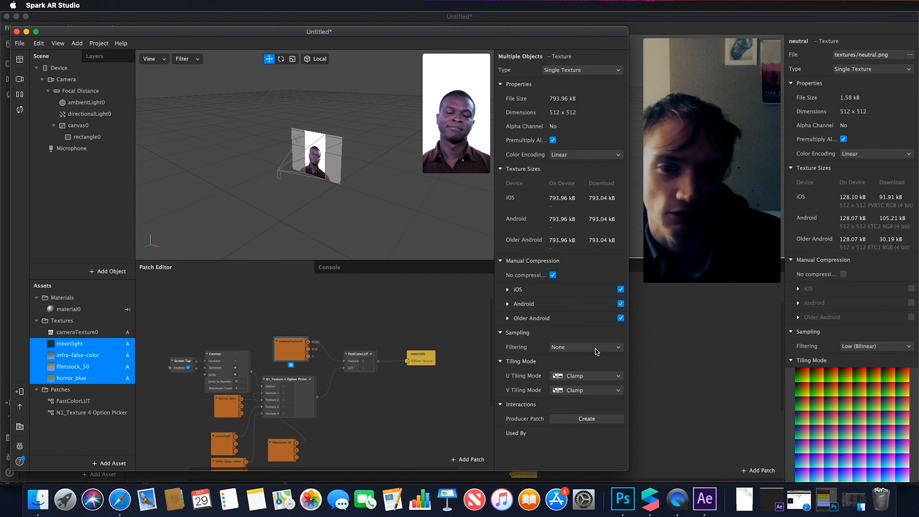